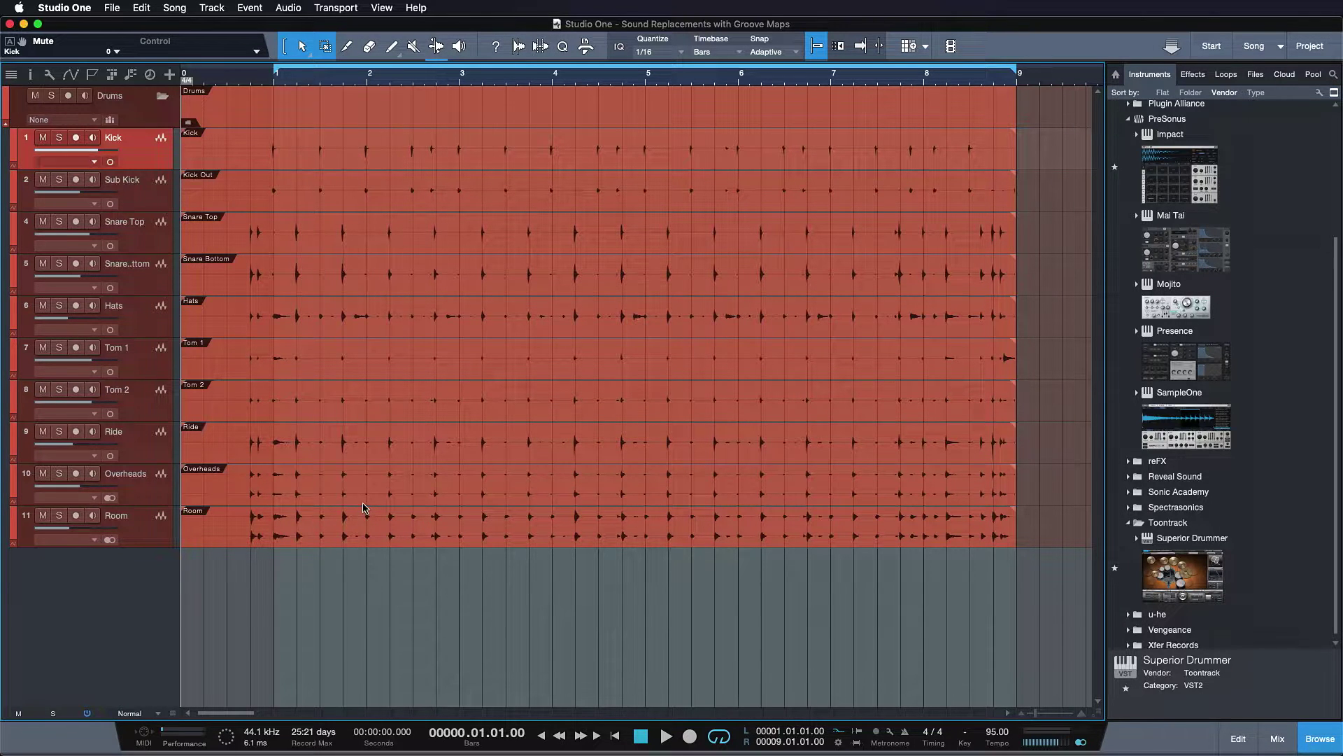
# Play back the full multitrack drum recording and stop it
pyautogui.press('space')
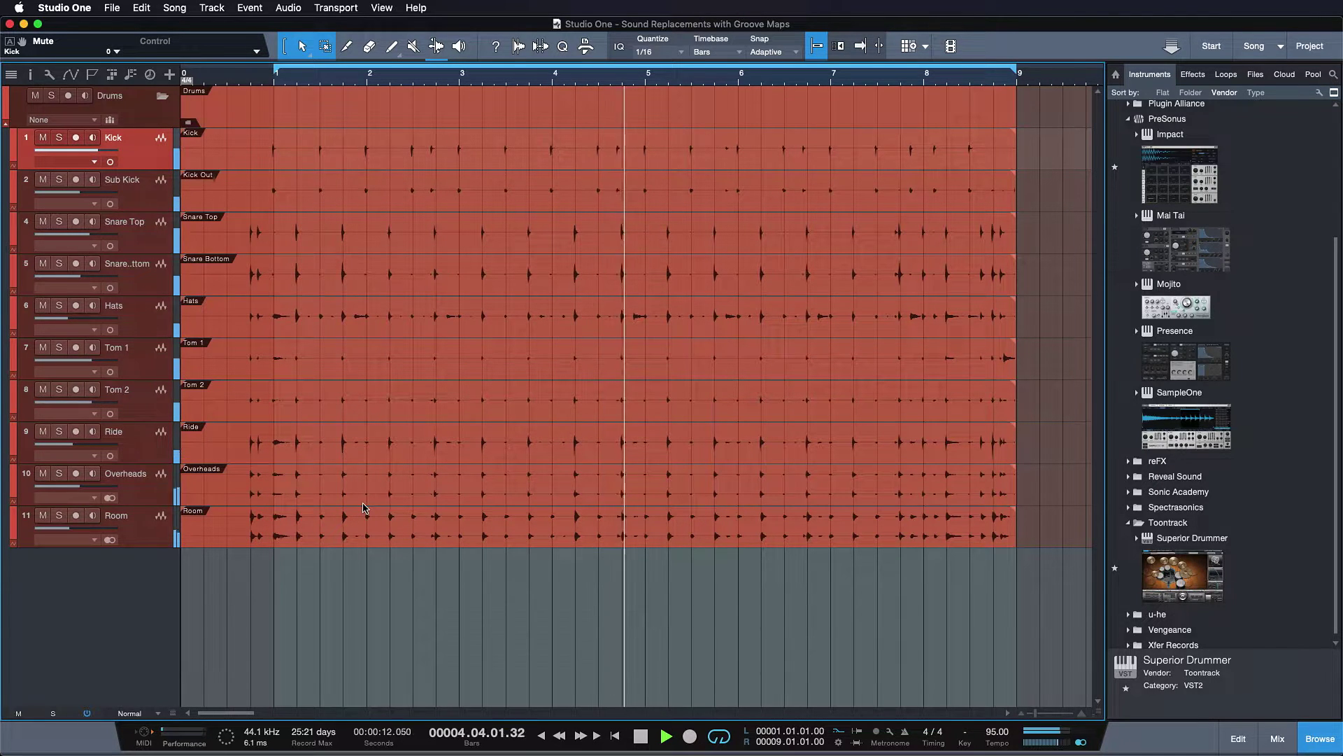
pyautogui.press('space')
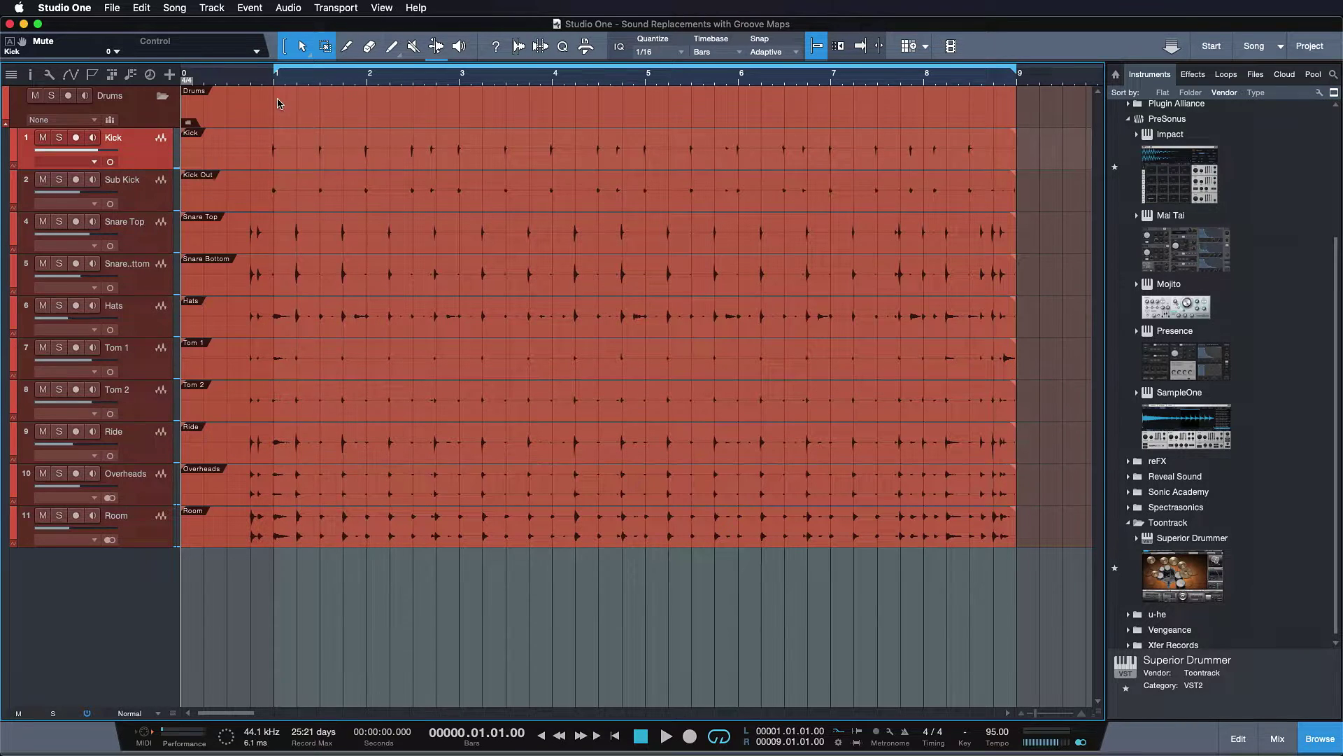
# Solo the Kick and Snare Top tracks and audition them from just before bar 1
pyautogui.click(255, 83)
pyautogui.click(59, 138)
pyautogui.click(59, 222)
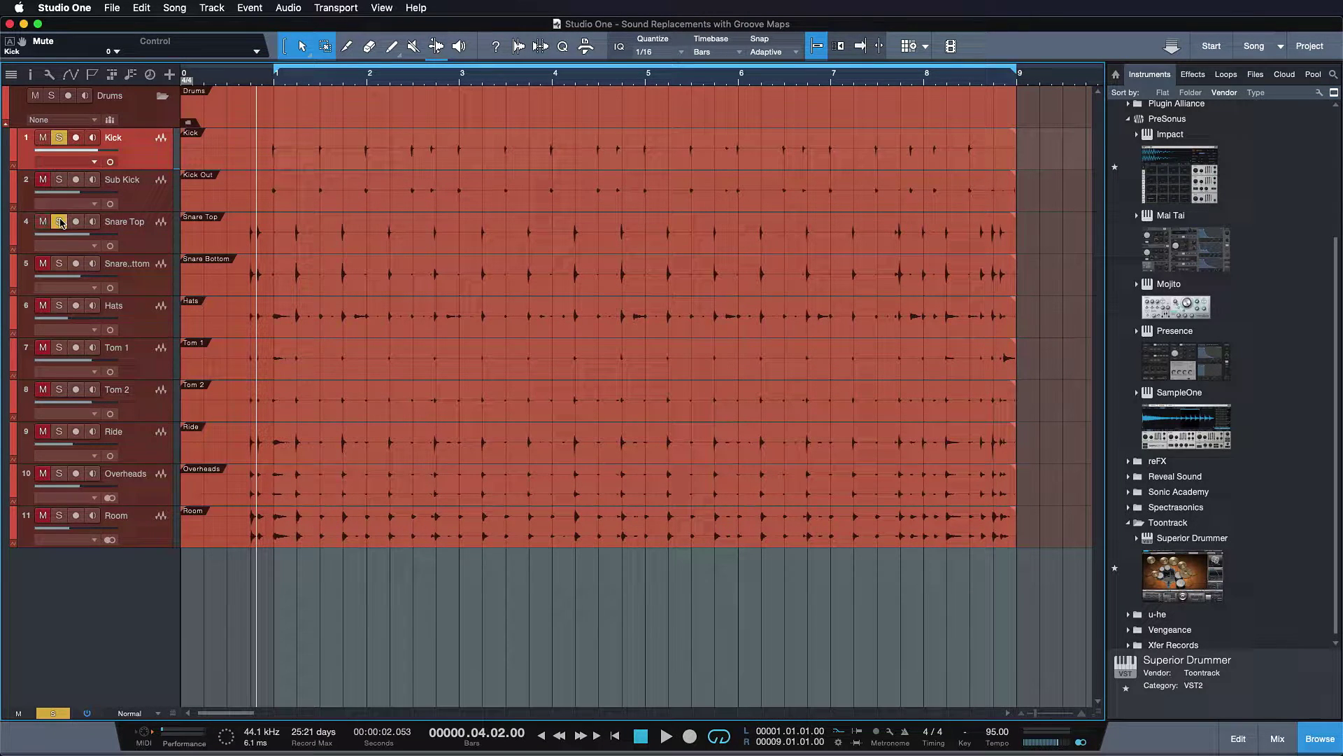
pyautogui.press('space')
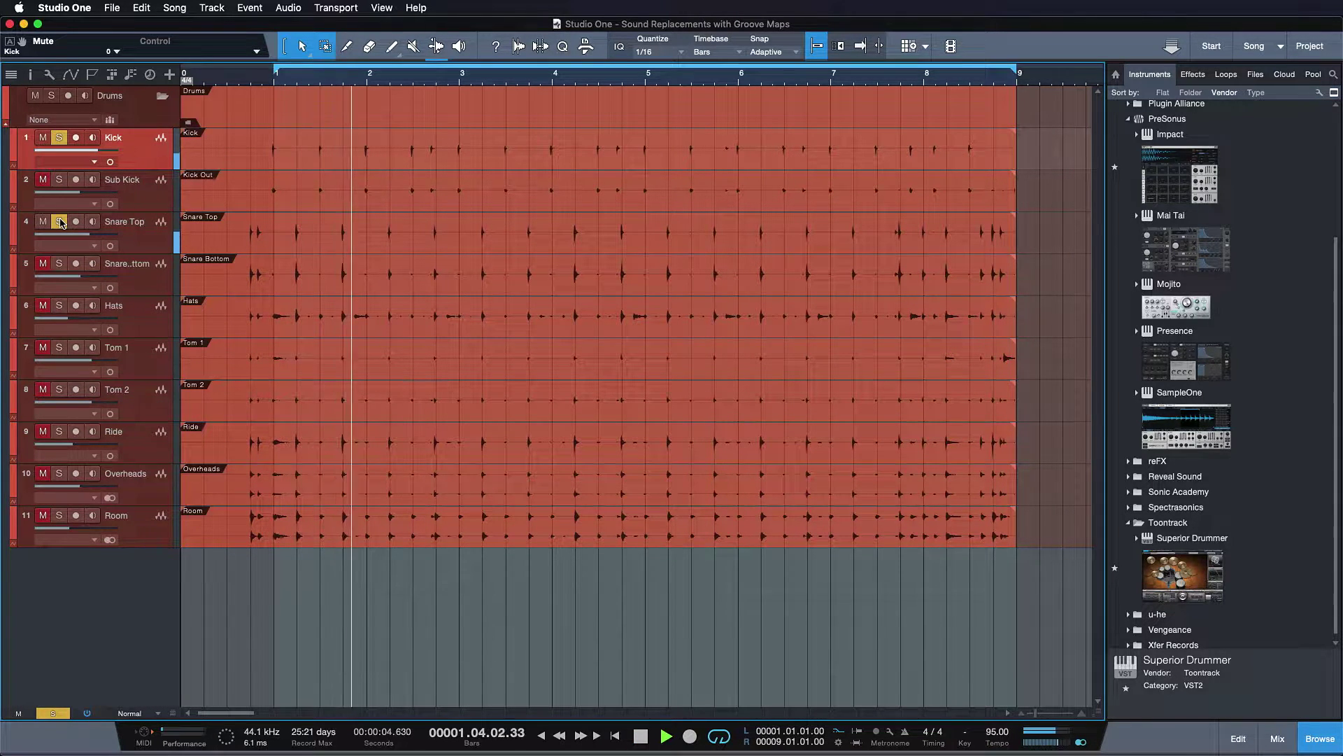
pyautogui.press('space')
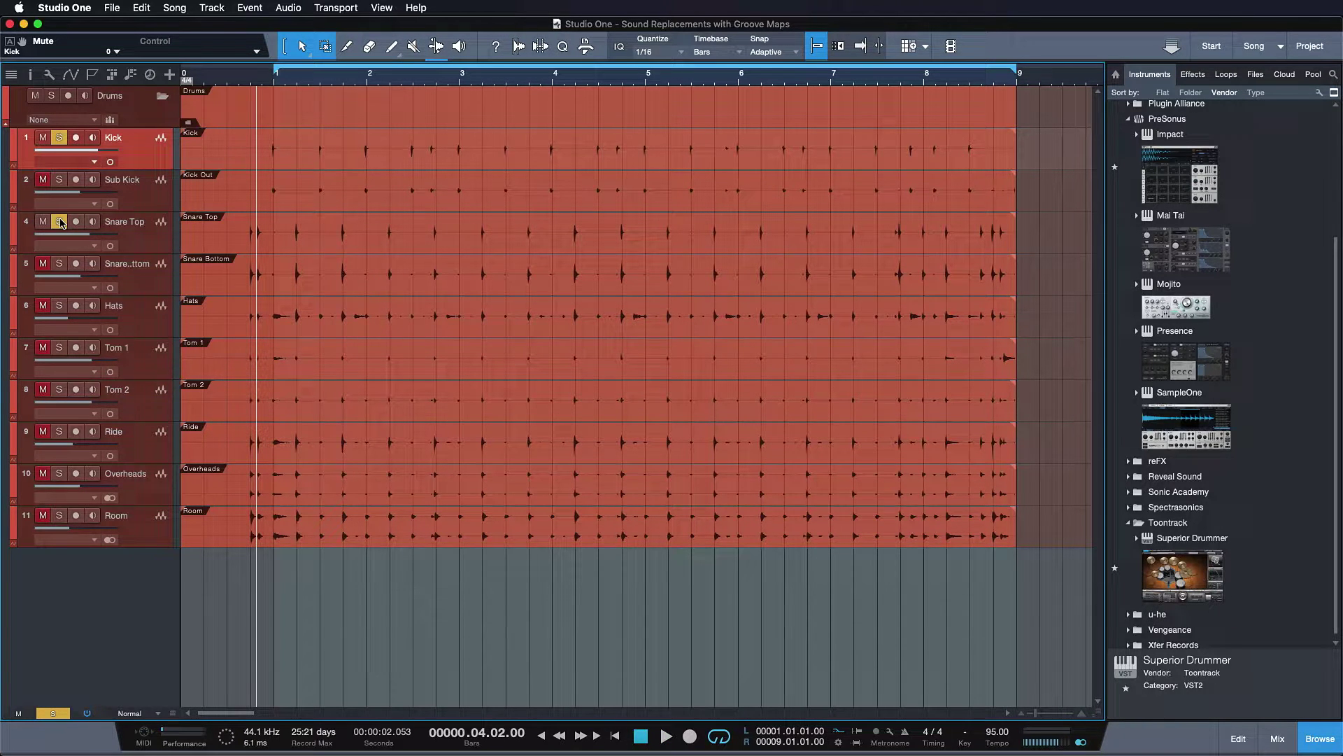
# Take Snare Top out of solo and analyze the Kick event for transients, setting the bend marker threshold to 51%
pyautogui.click(59, 222)
pyautogui.click(236, 158)
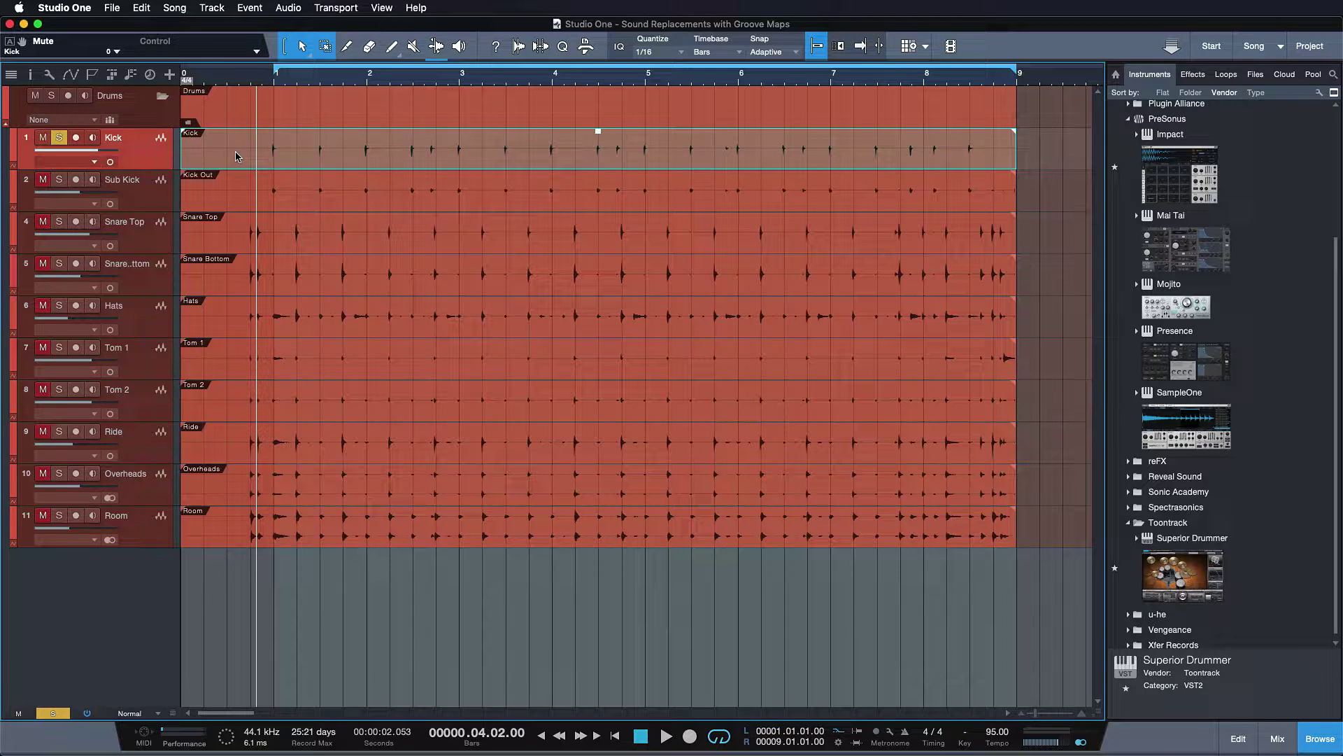
pyautogui.doubleClick(519, 47)
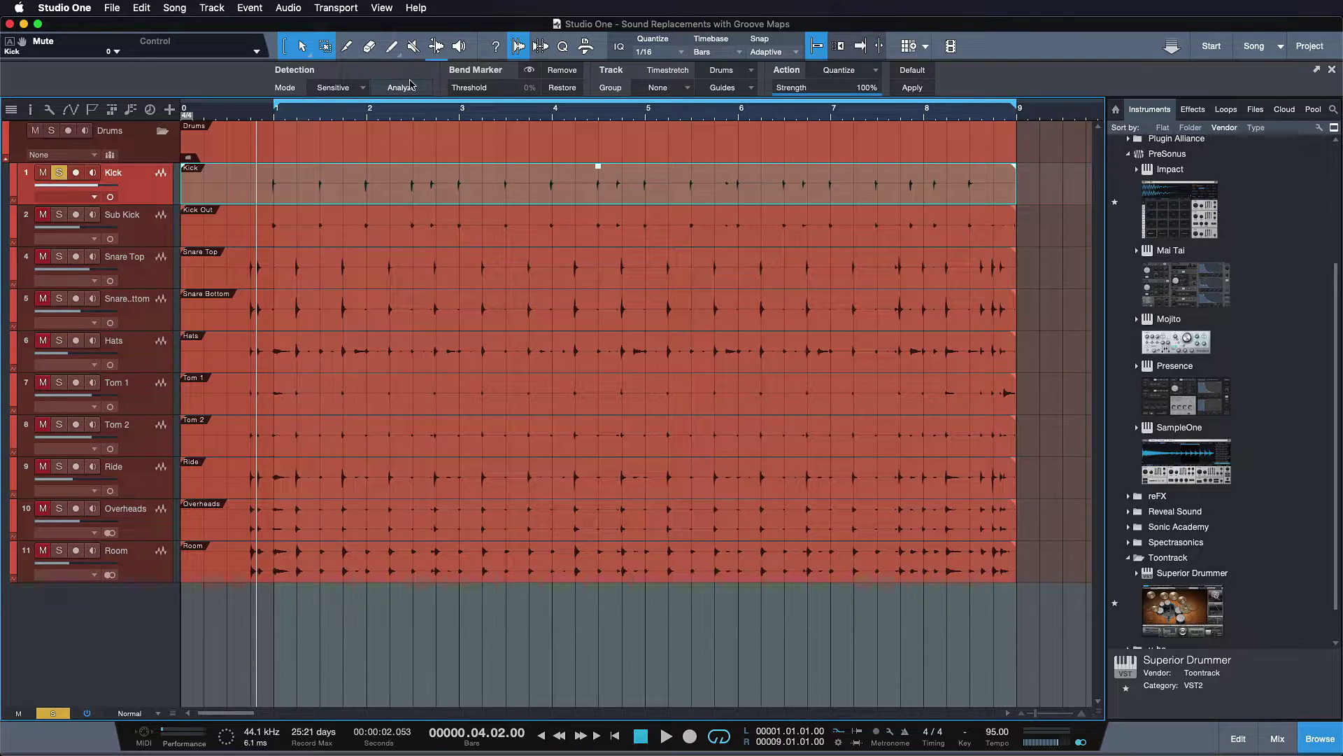
pyautogui.click(412, 85)
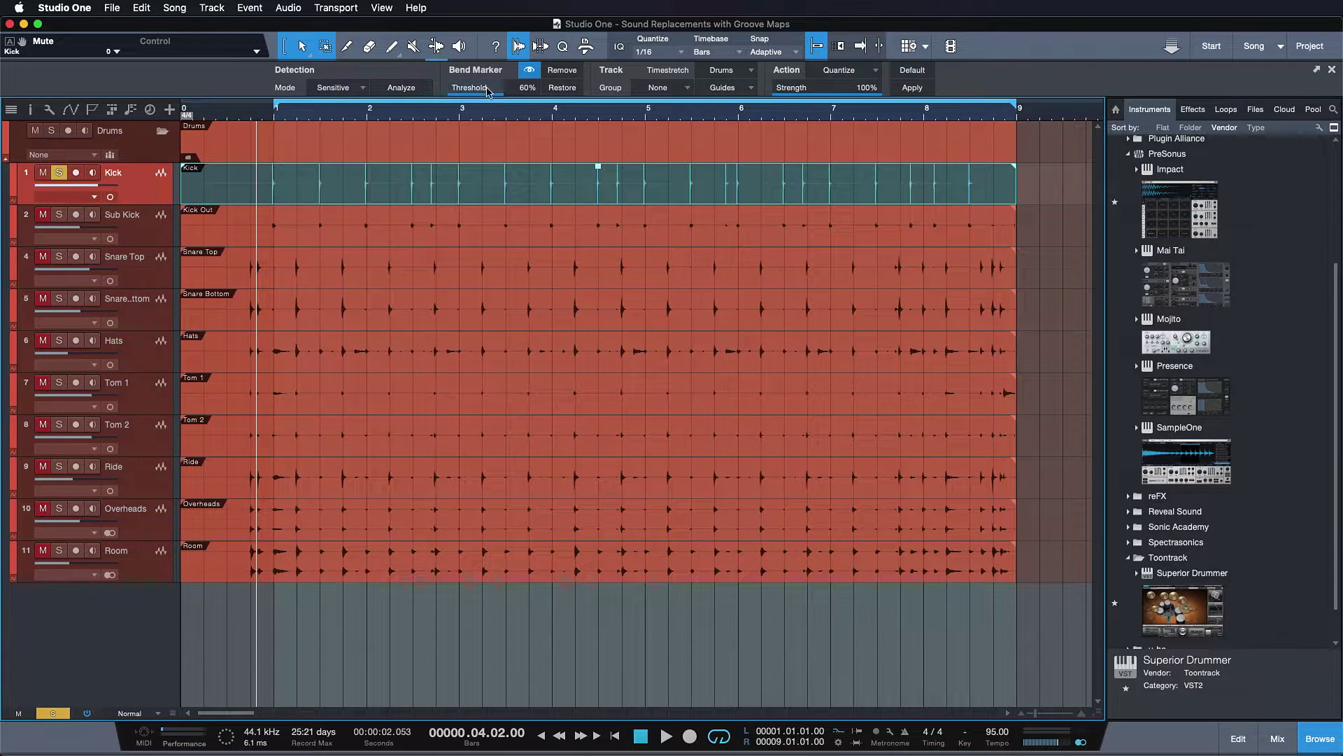
pyautogui.moveTo(487, 93); pyautogui.dragTo(447, 89)
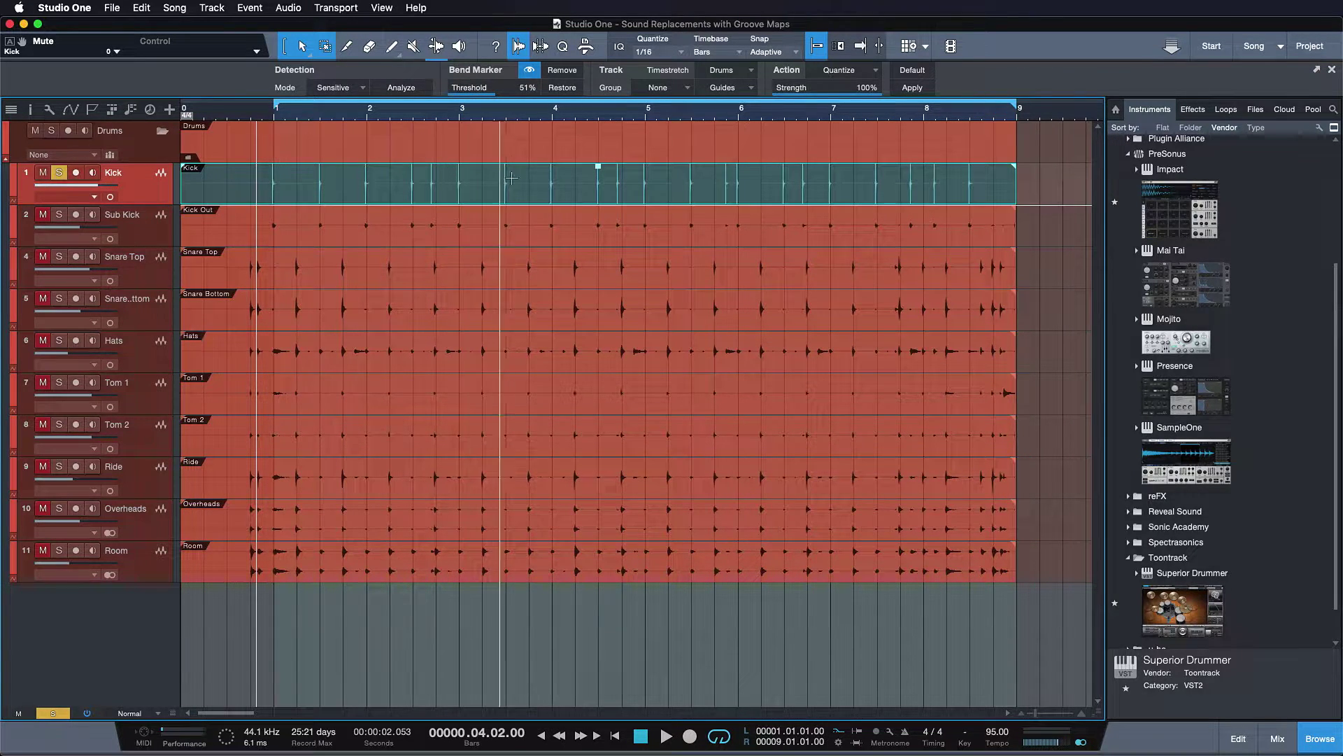
# Extract the Kick event's timing as a groove map in the quantize settings
pyautogui.click(1104, 711)
pyautogui.moveTo(1095, 702); pyautogui.dragTo(1093, 687)
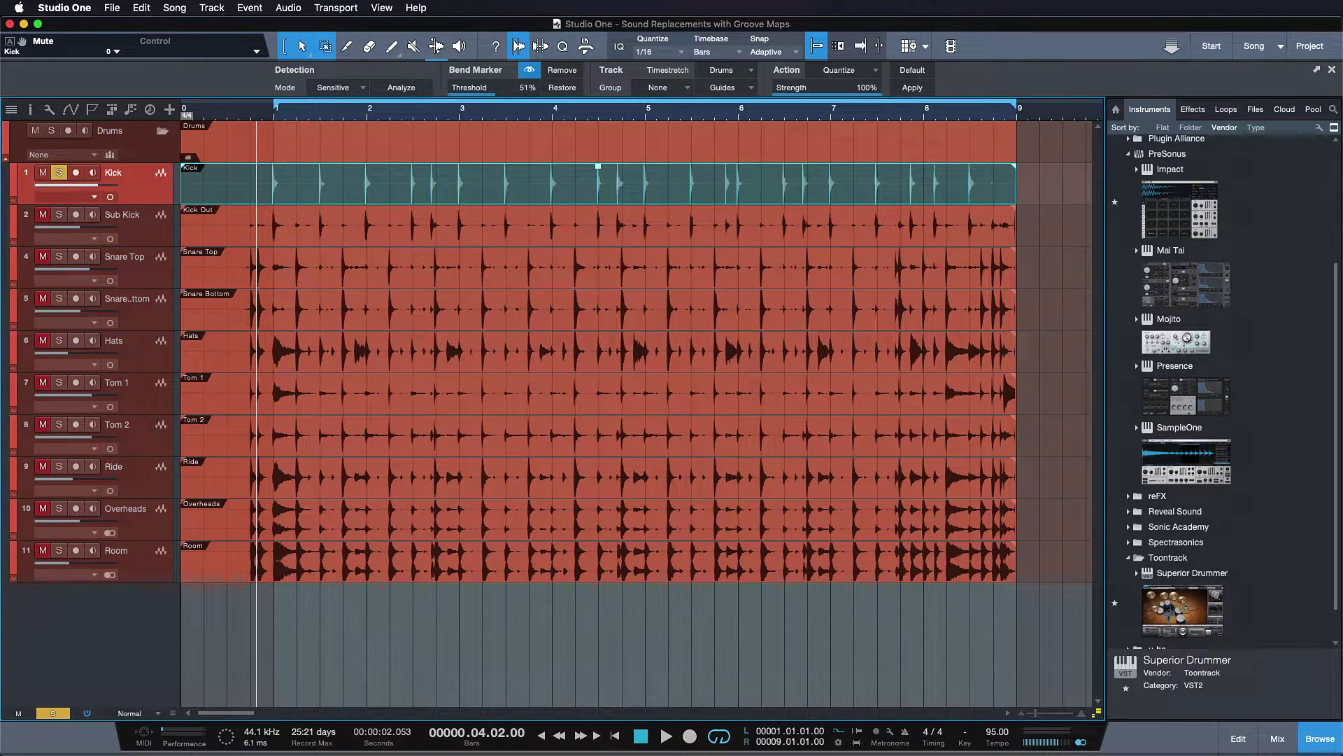
pyautogui.click(558, 45)
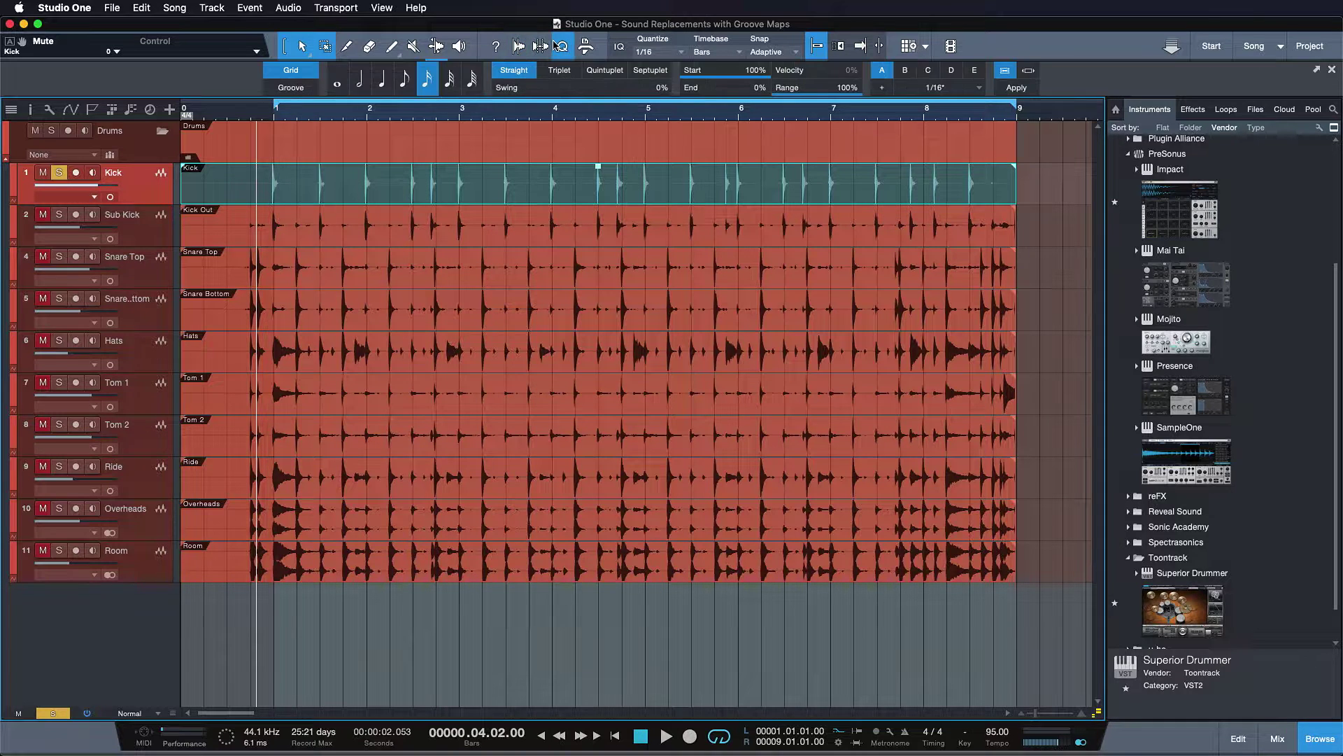
pyautogui.click(291, 89)
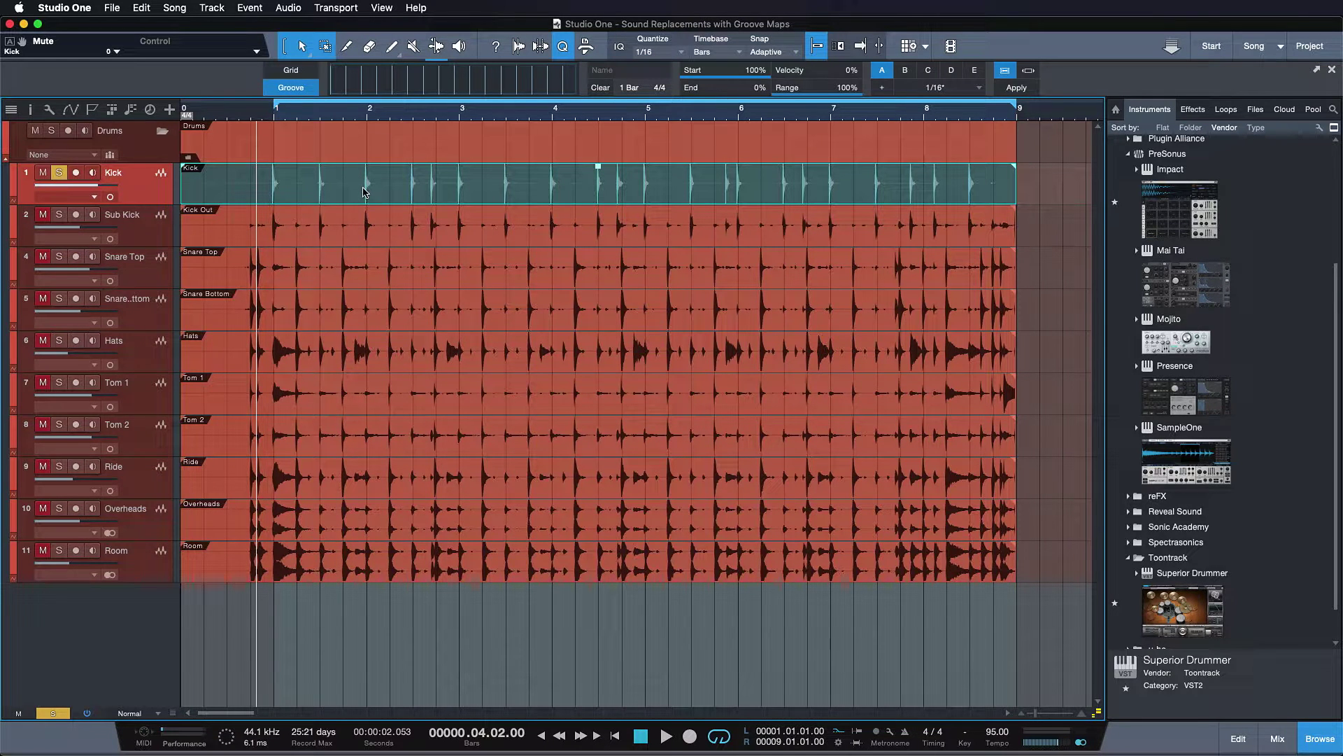
pyautogui.moveTo(364, 191); pyautogui.dragTo(376, 85)
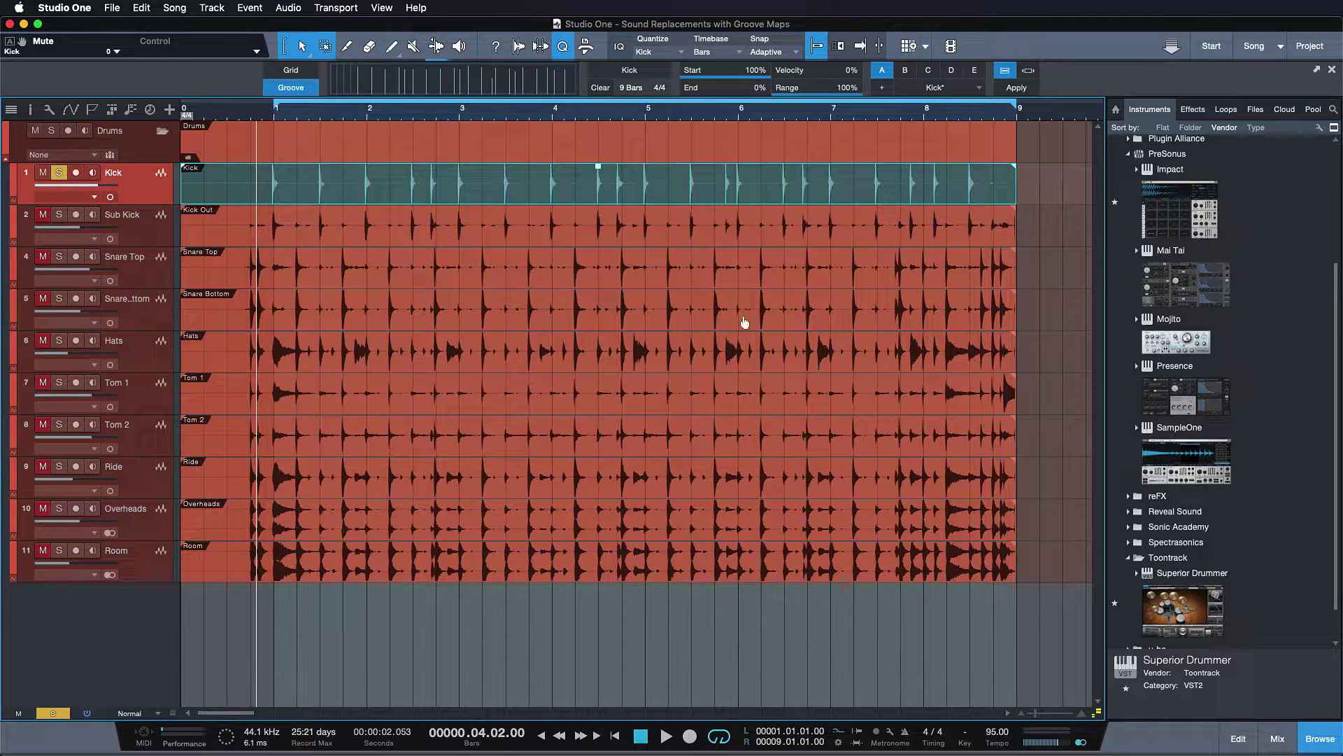
# Add a Superior Drummer instrument track below the Kick track and place the extracted Kick groove on it as a note part
pyautogui.moveTo(1212, 588); pyautogui.dragTo(1048, 209)
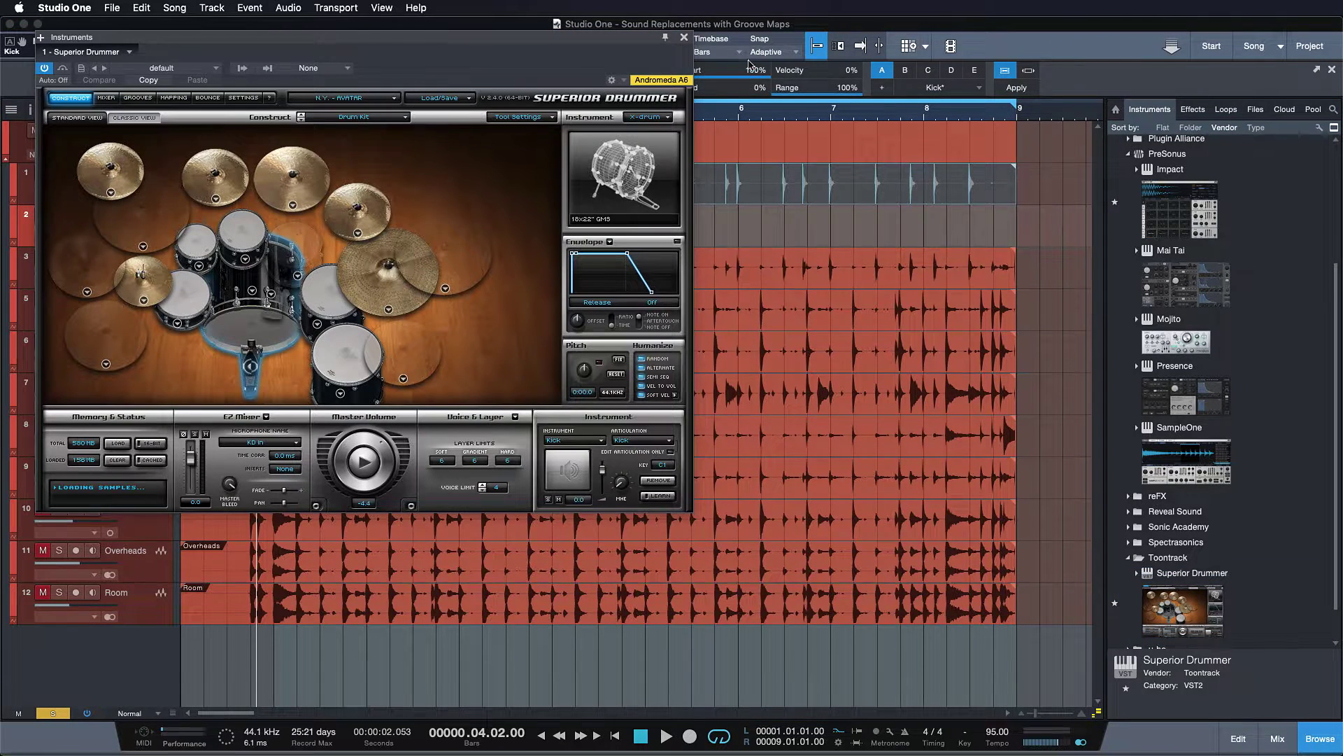
pyautogui.click(685, 37)
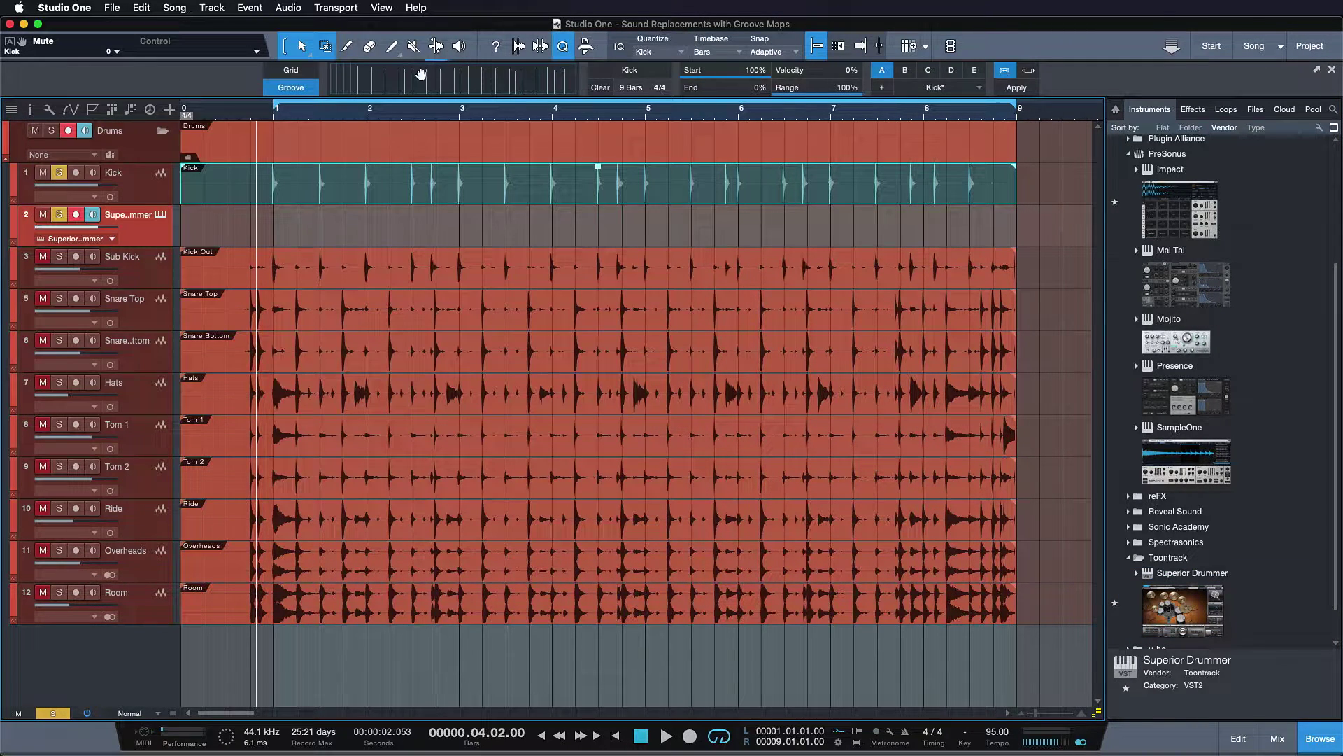
pyautogui.moveTo(408, 83); pyautogui.dragTo(204, 236)
# Transpose all notes of the Kick instrument part to C1
pyautogui.rightClick(203, 236)
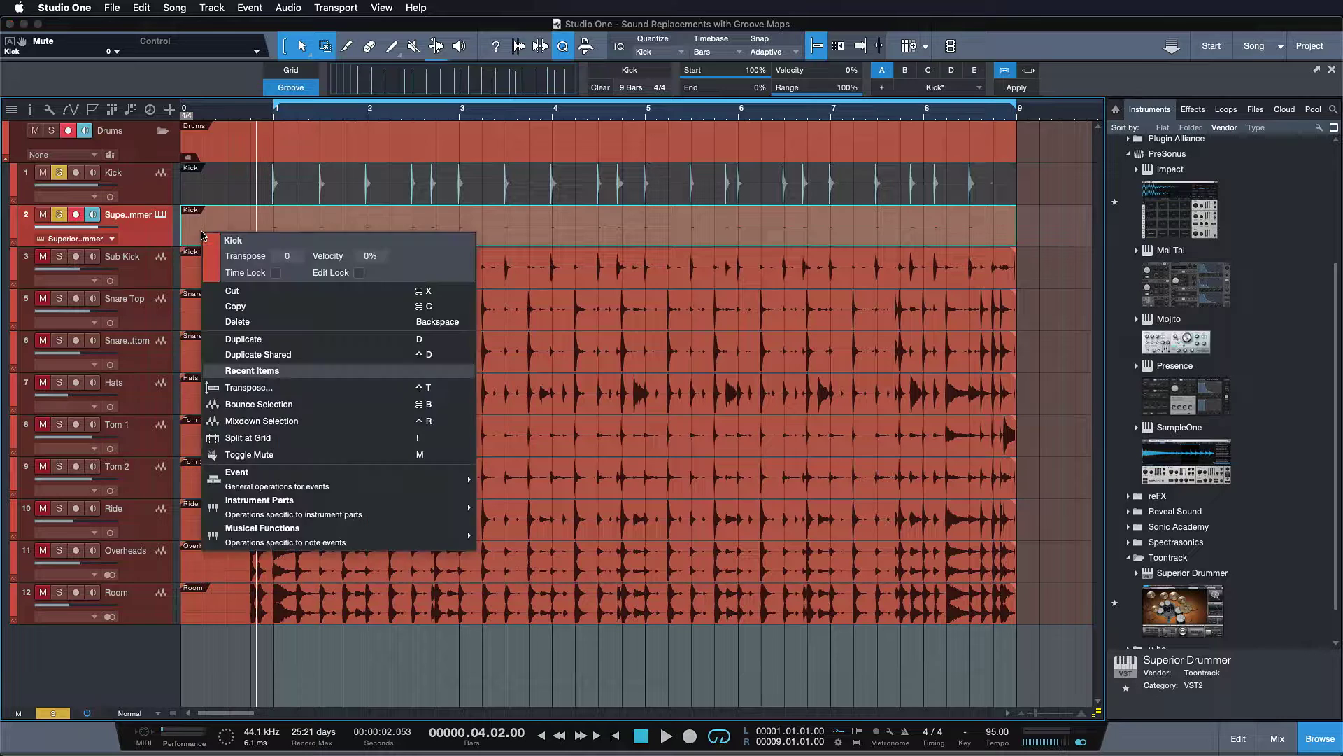
pyautogui.moveTo(407, 532)
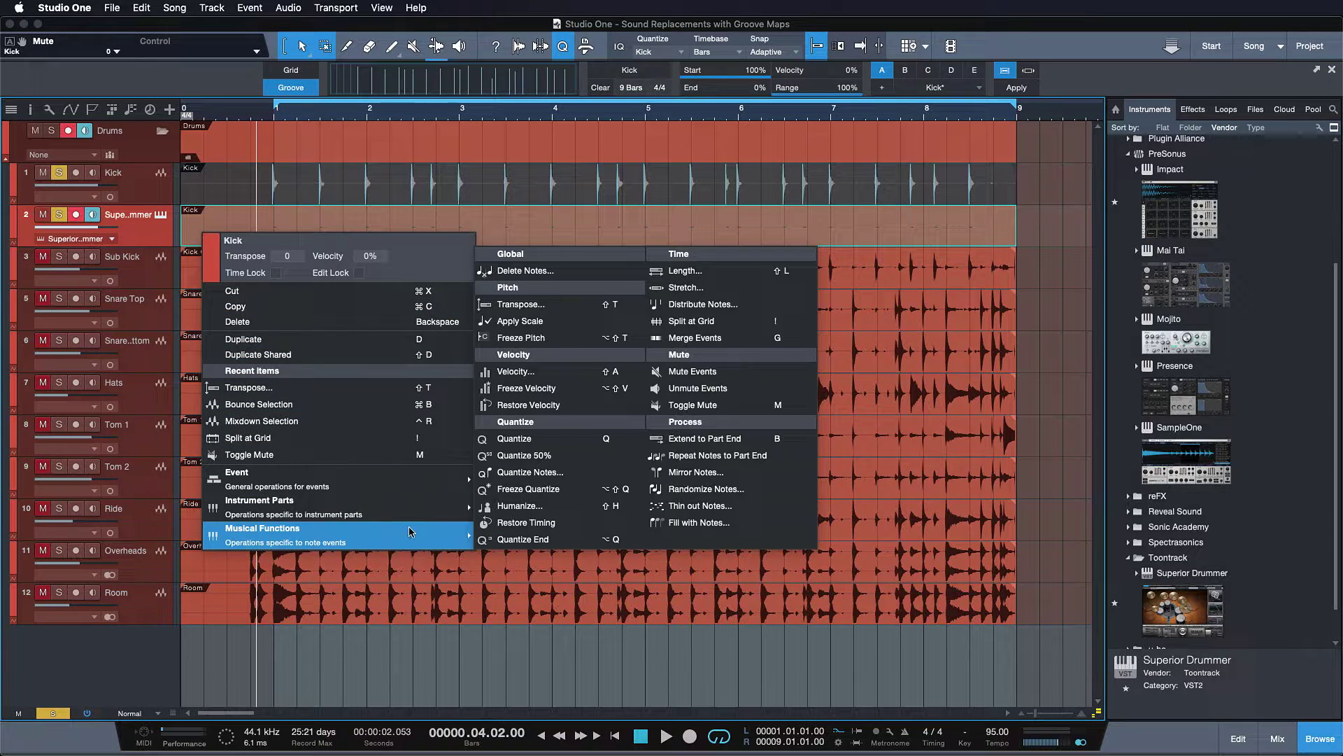
pyautogui.click(560, 309)
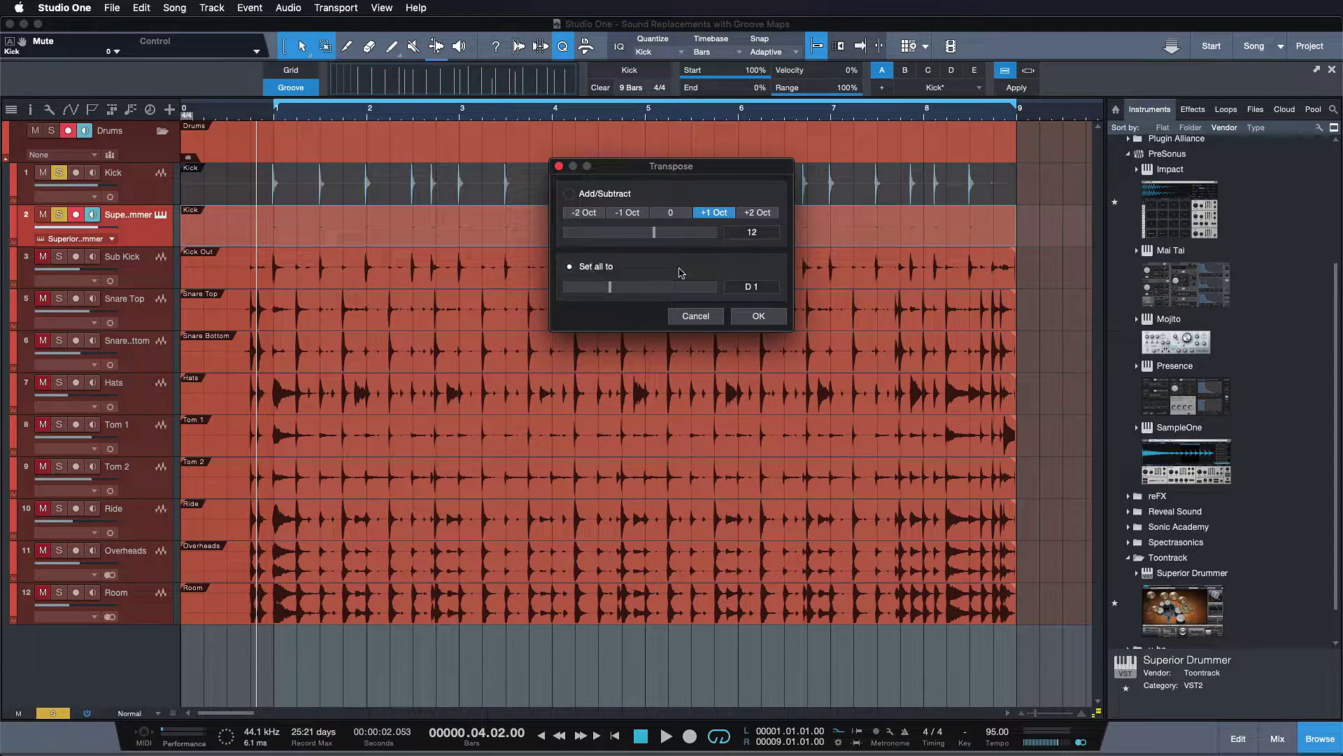
pyautogui.click(740, 287)
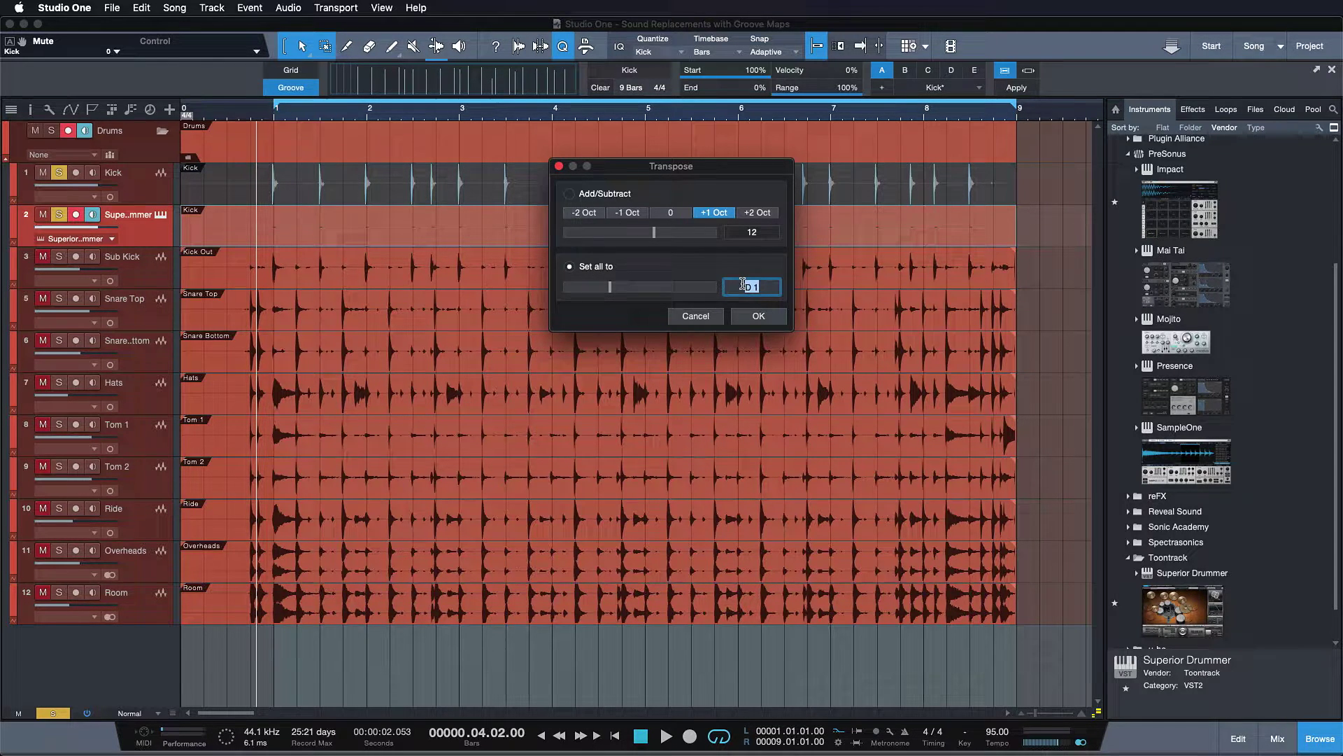
pyautogui.write('c1')
pyautogui.press('Return')
pyautogui.press('Return')
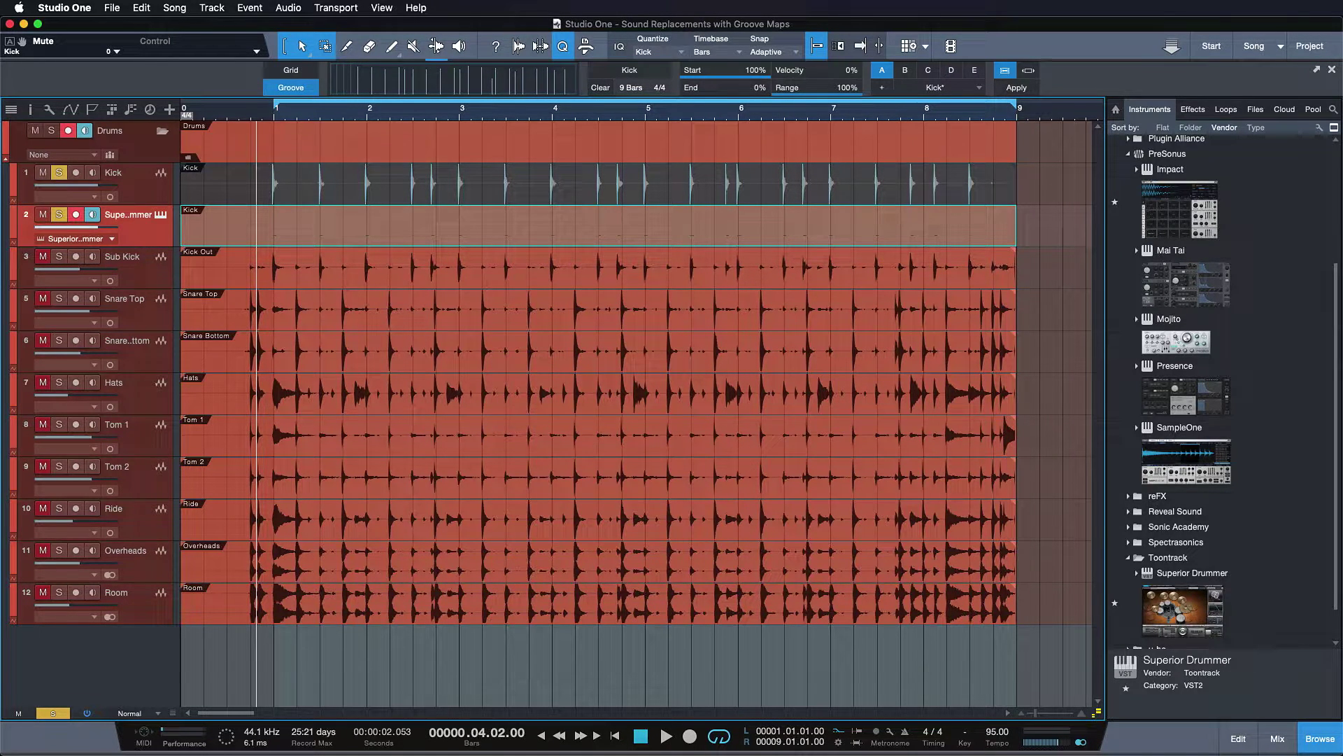
# Play the song while clearing the solos on Kick and Superior Drummer, and compare the mix with the Superior Drummer track muted and unmuted
pyautogui.press('space')
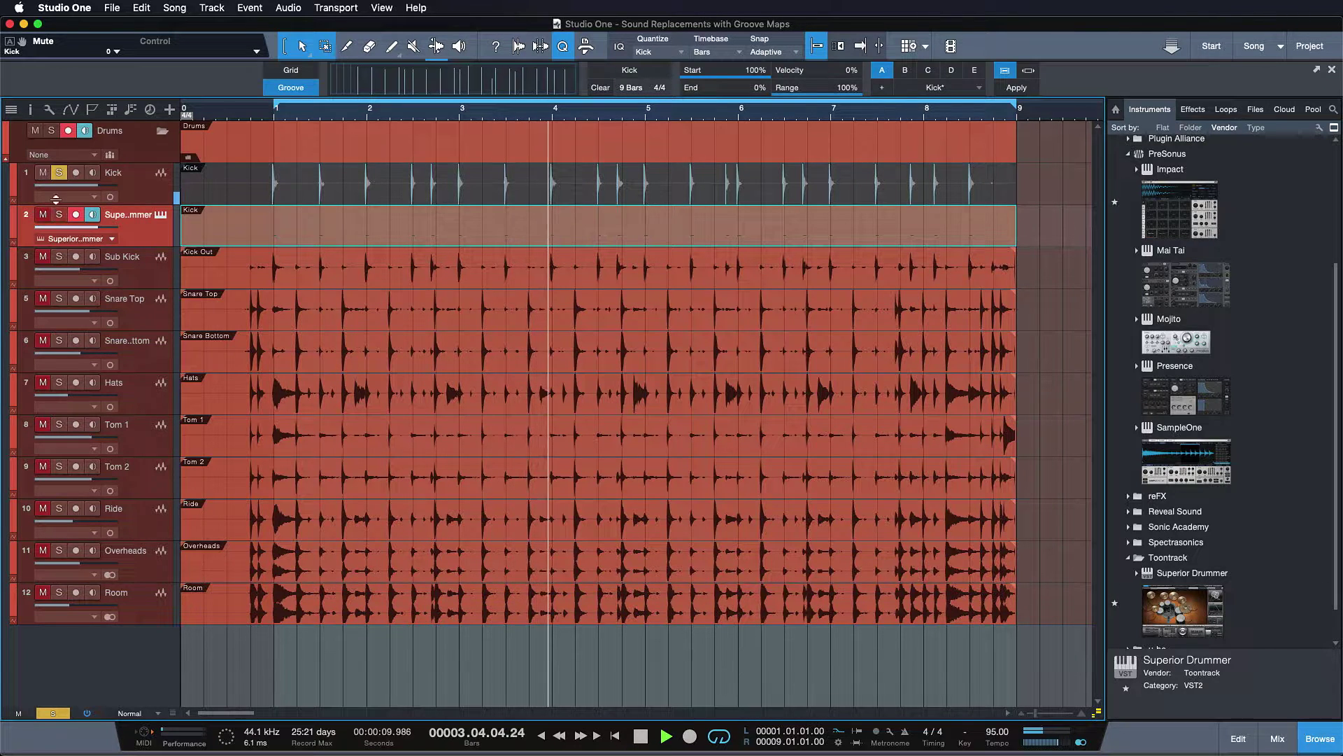
pyautogui.click(60, 174)
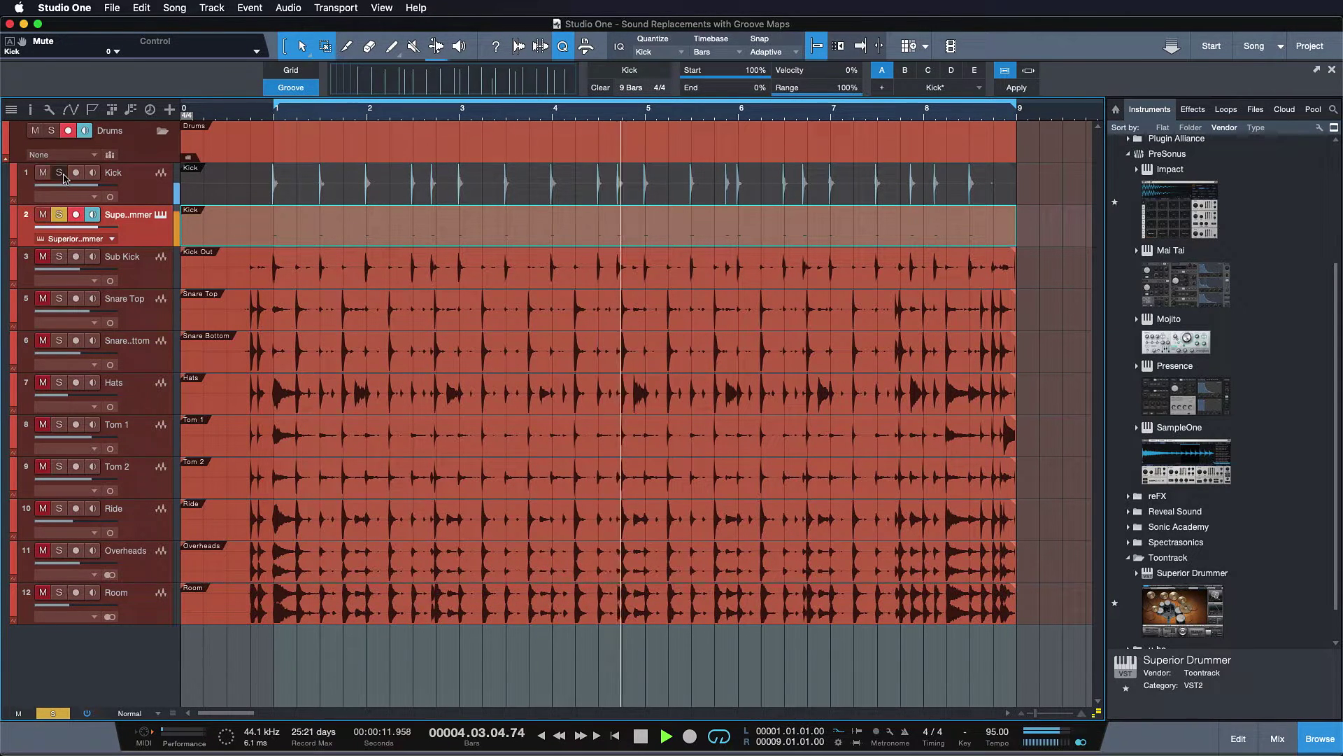
pyautogui.click(59, 215)
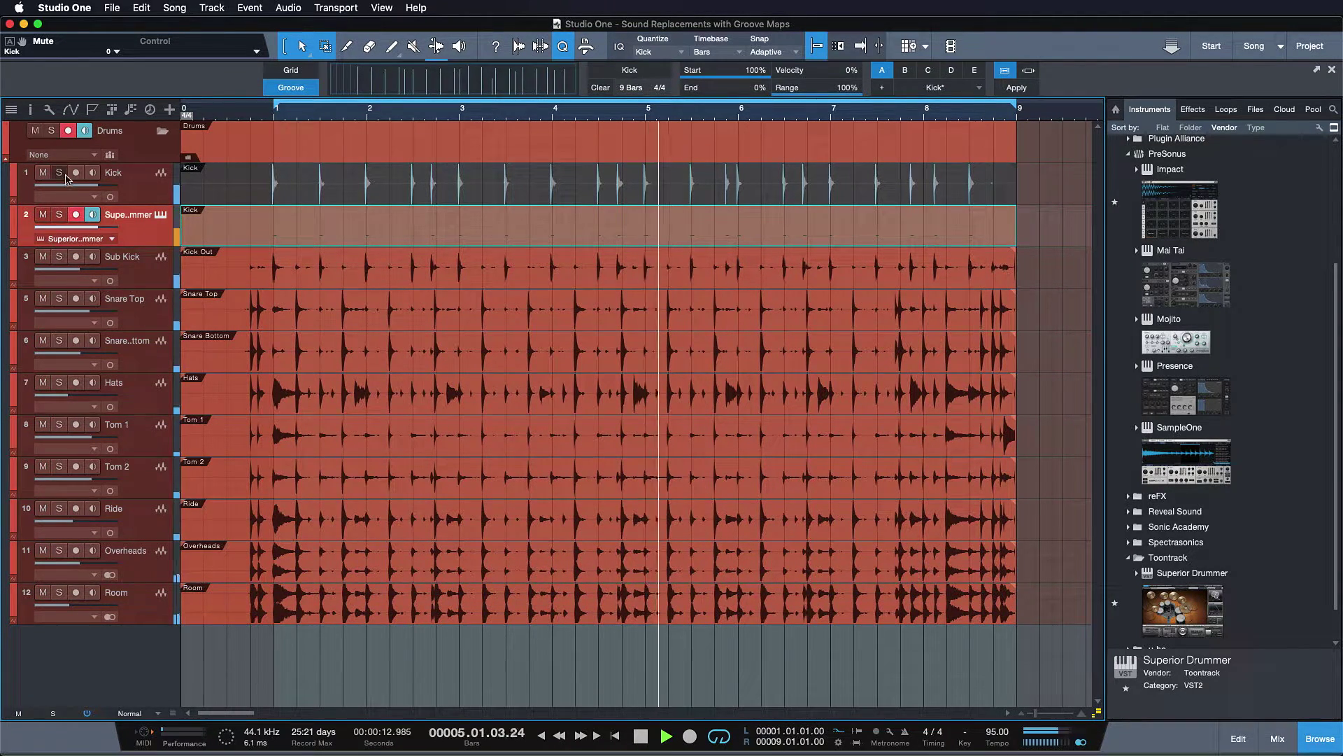
pyautogui.click(43, 215)
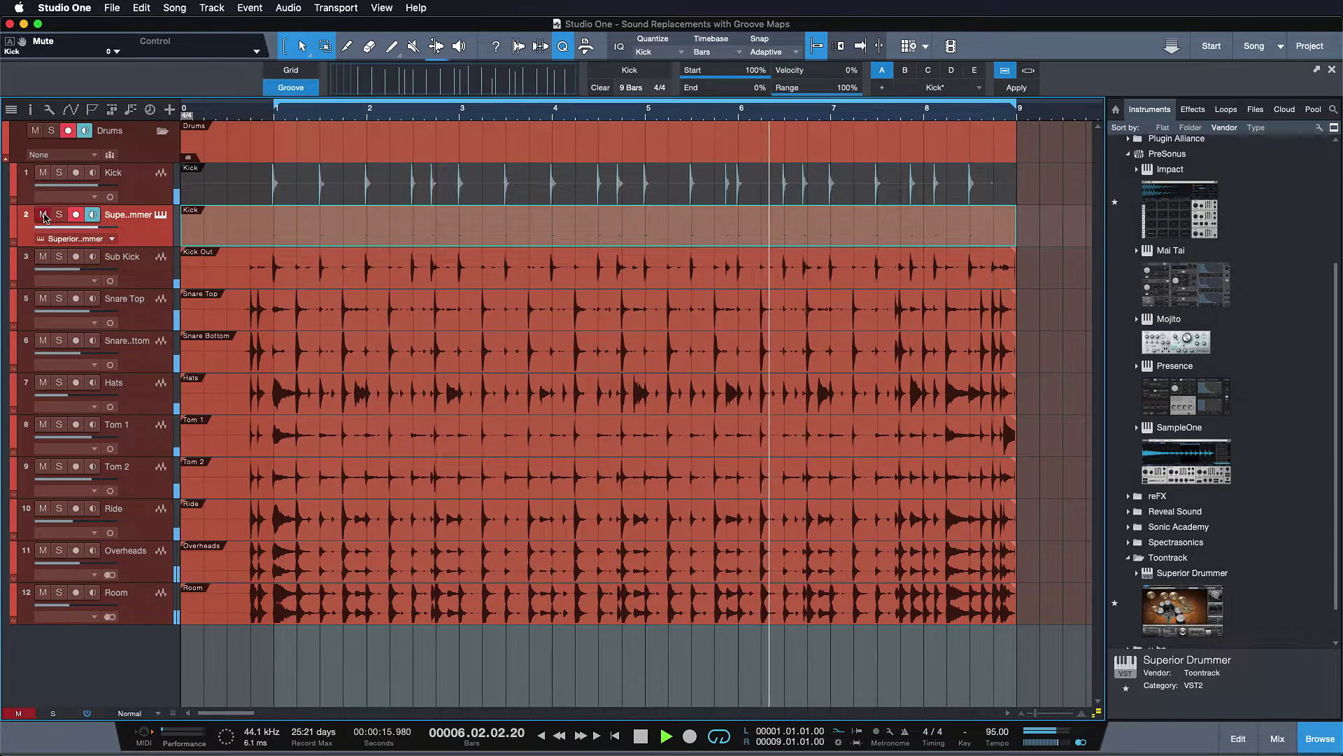
pyautogui.click(44, 215)
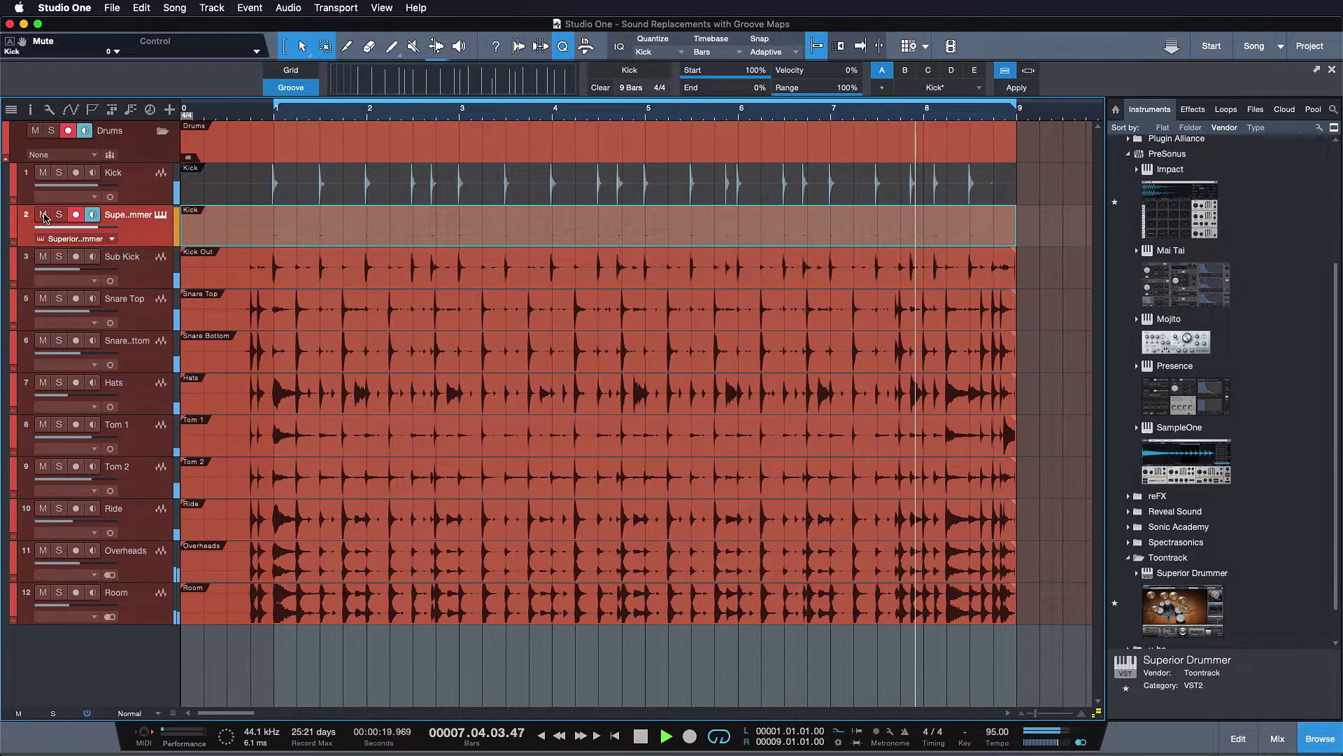
pyautogui.press('space')
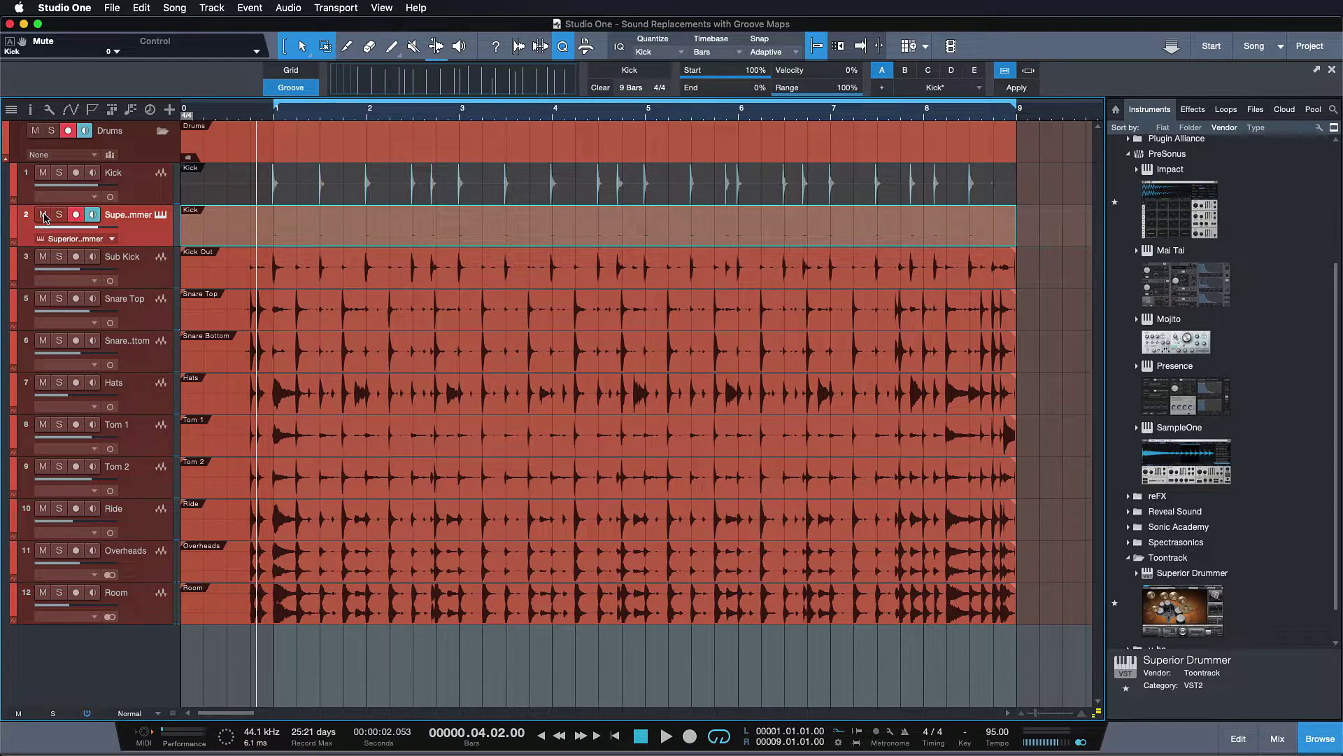
# Extract the groove of the Snare Top event into the quantize groove map
pyautogui.click(231, 322)
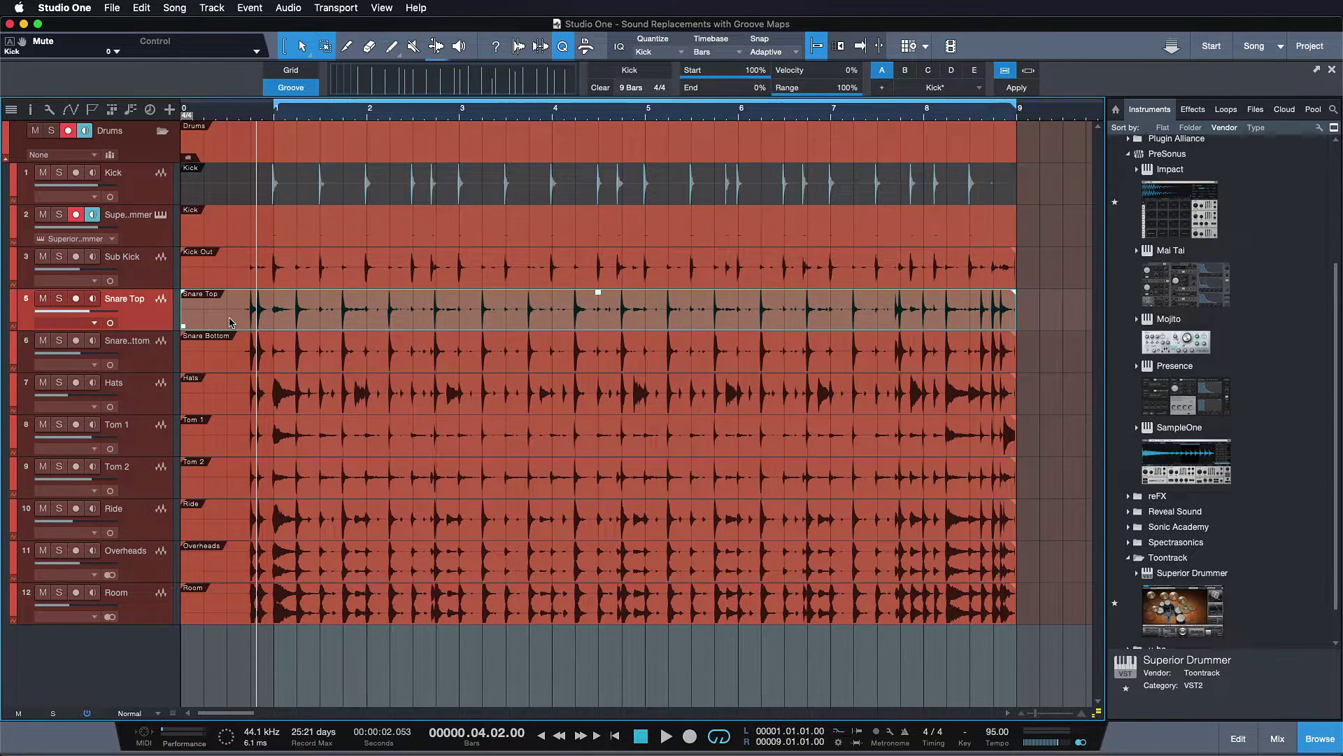
pyautogui.moveTo(244, 301); pyautogui.dragTo(355, 72)
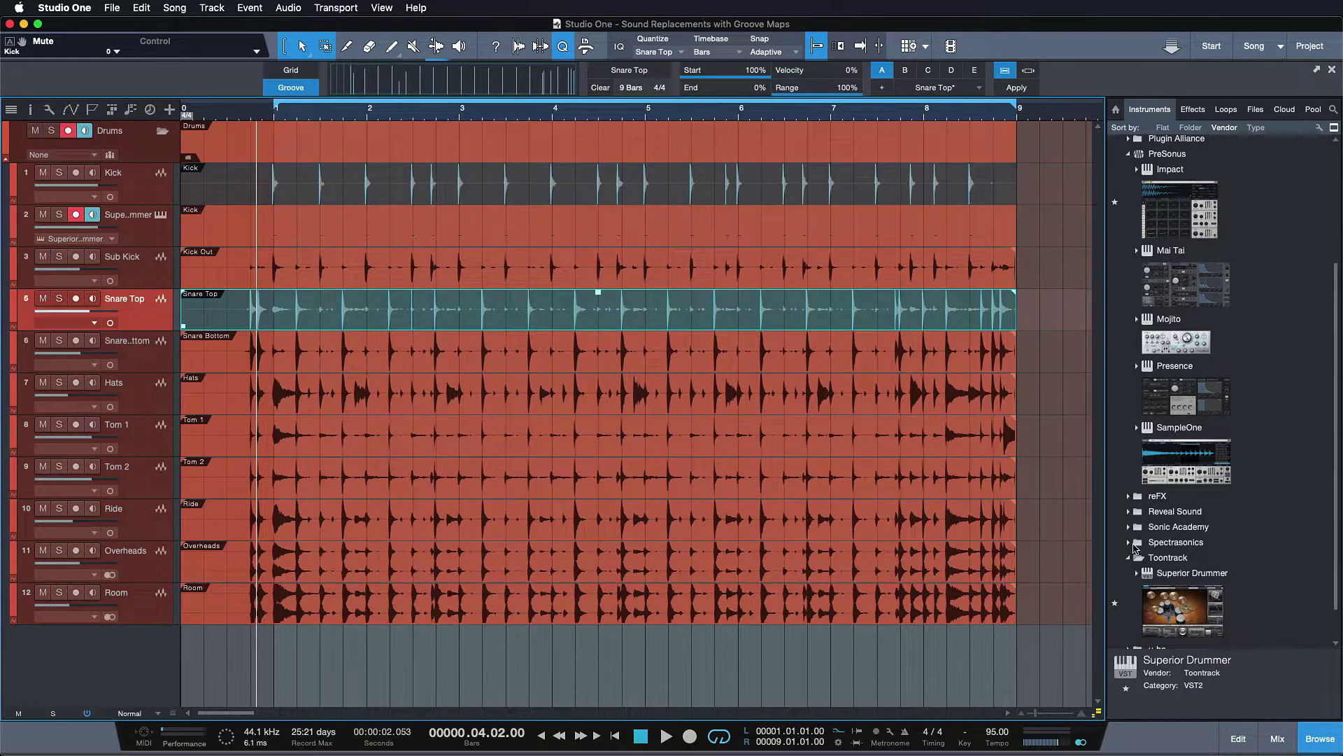
# Add a second Superior Drummer track below Snare Top and place the extracted Snare Top groove on it as a note part
pyautogui.moveTo(1183, 610); pyautogui.dragTo(1062, 335)
pyautogui.click(683, 35)
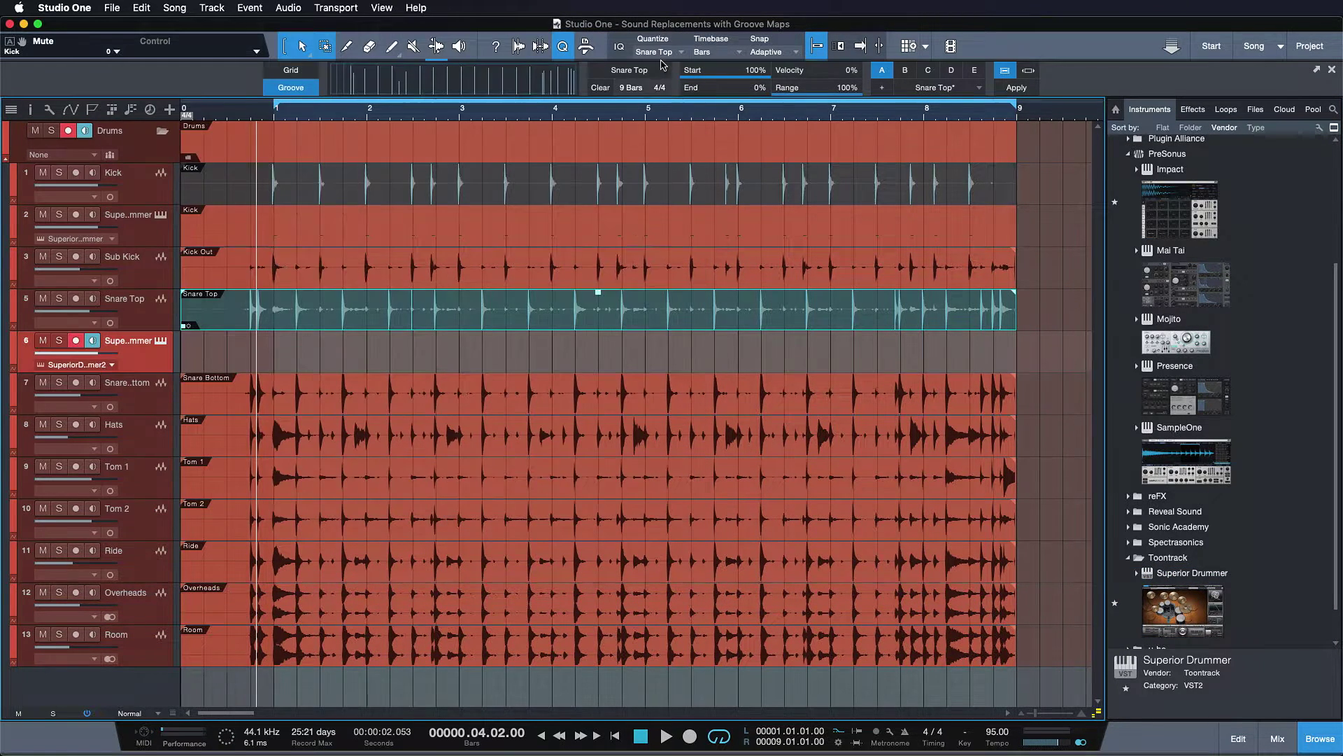
pyautogui.click(355, 357)
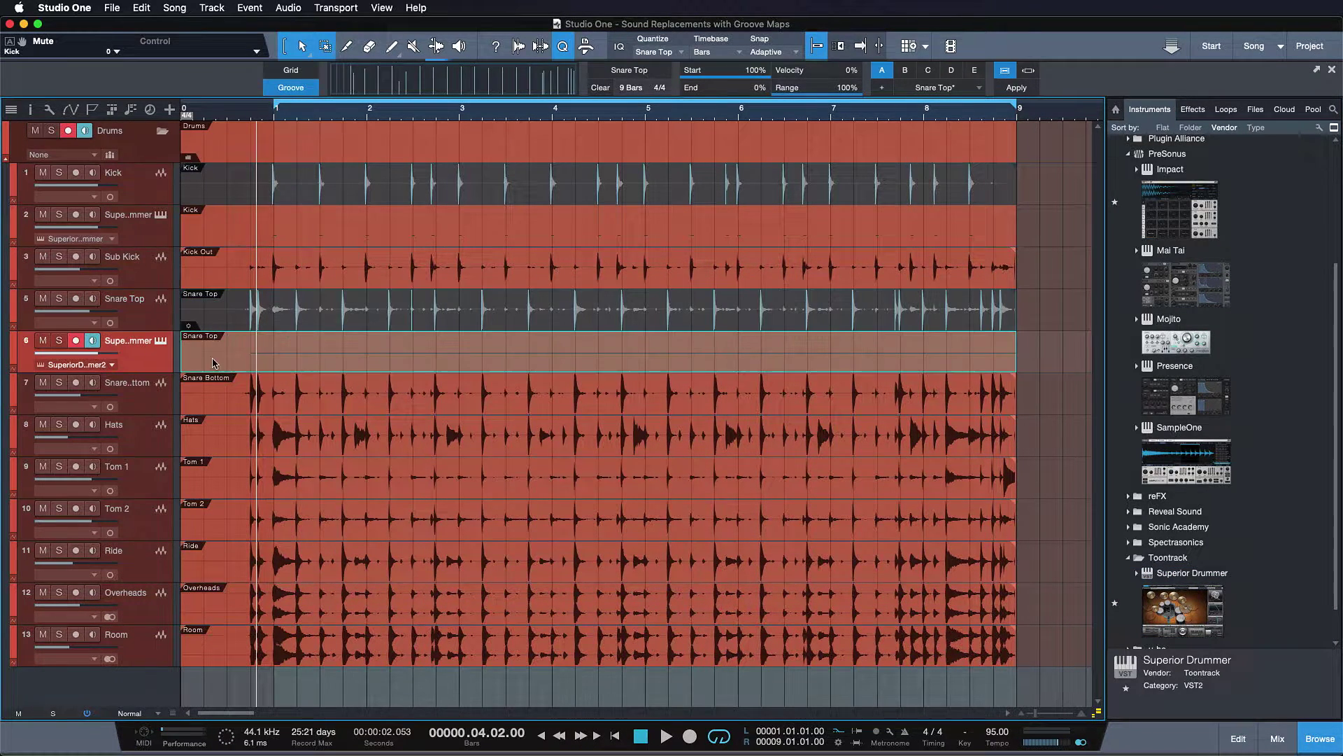
# Transpose all notes of the Snare Top instrument part to D1
pyautogui.rightClick(258, 357)
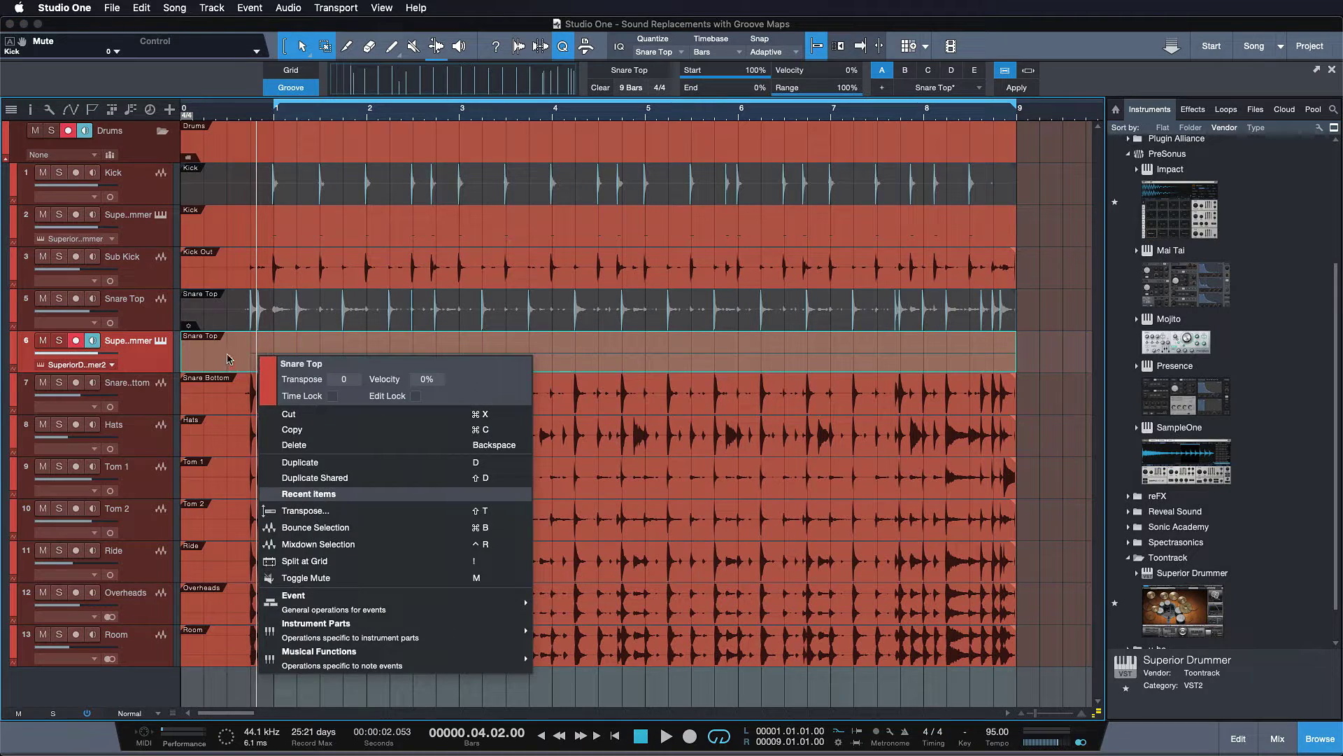
pyautogui.click(292, 512)
pyautogui.click(744, 292)
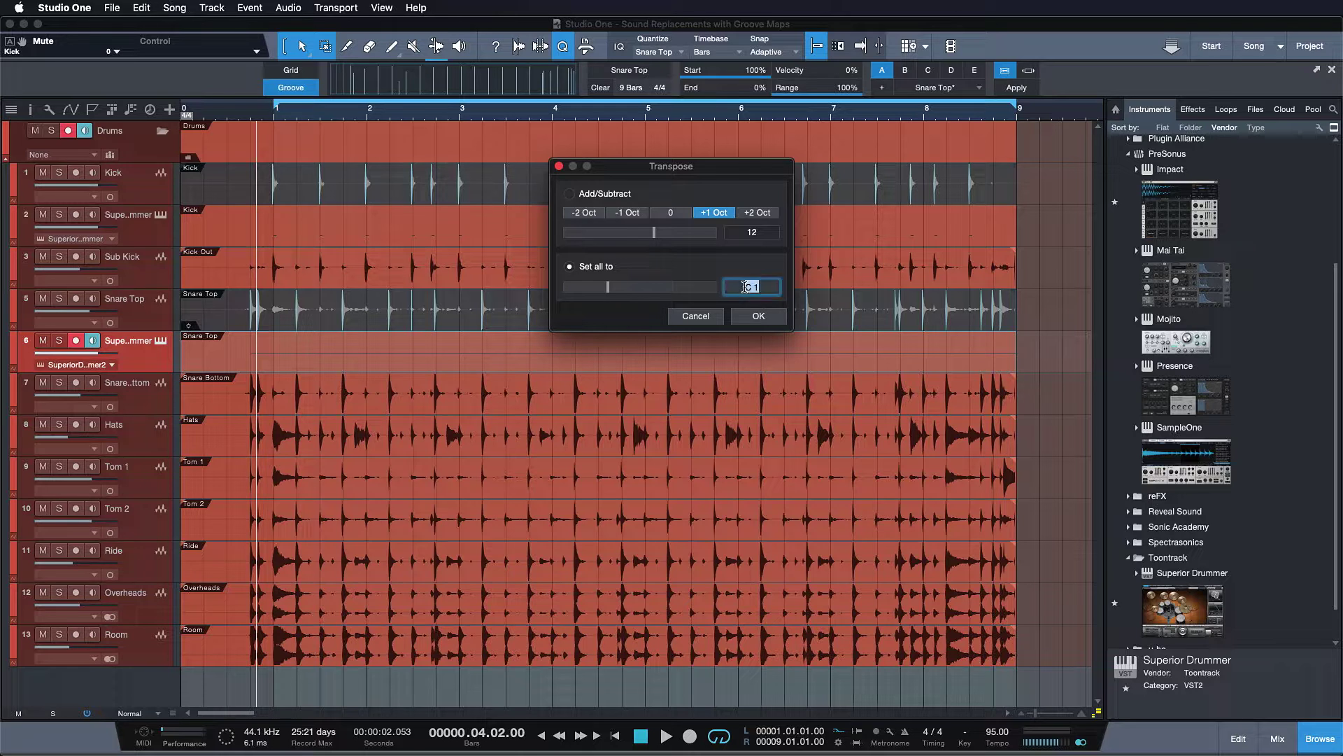
pyautogui.write('d1')
pyautogui.press('Return')
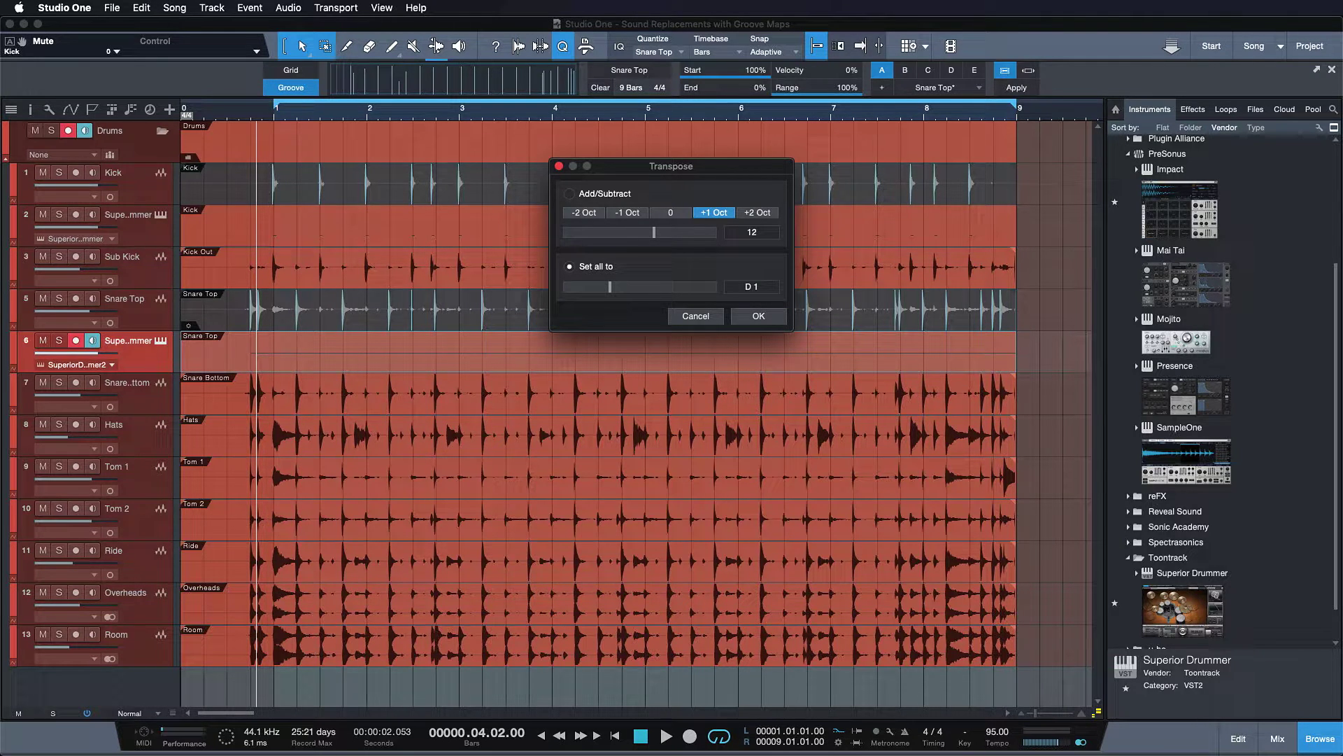
pyautogui.click(760, 315)
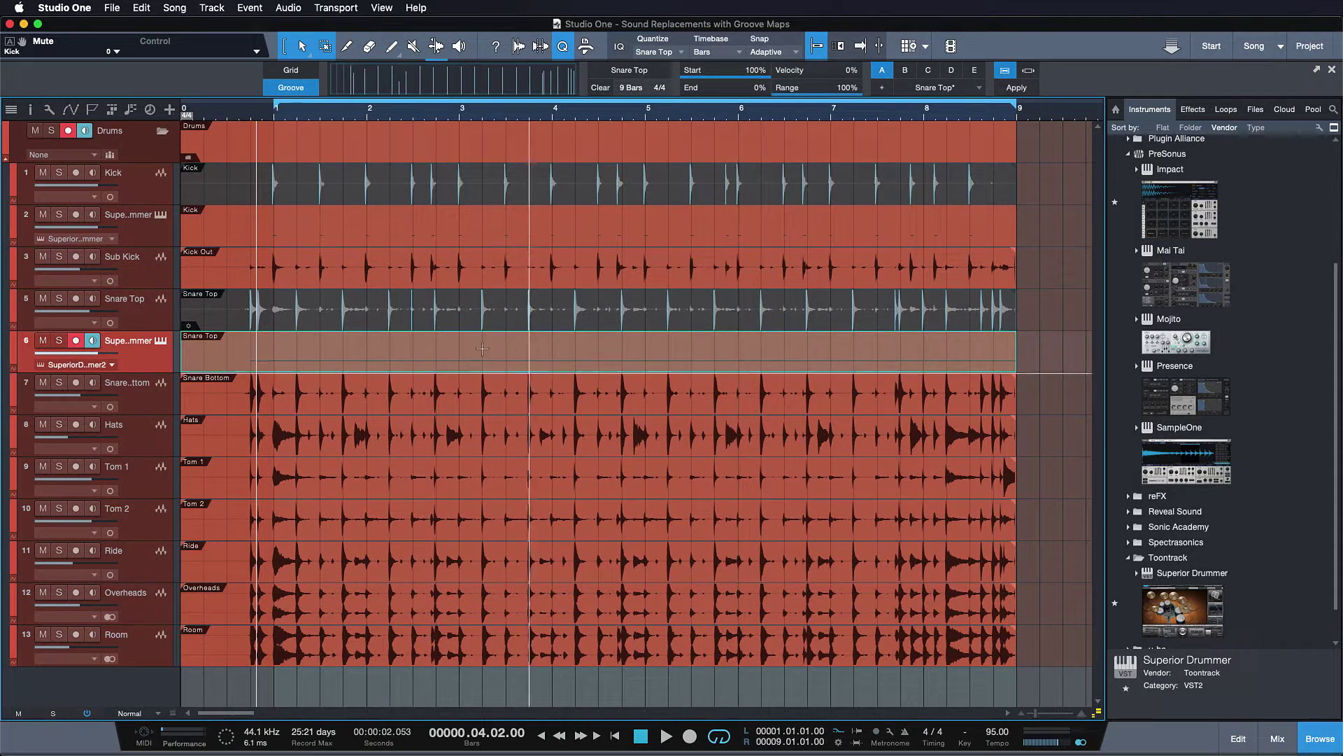
pyautogui.rightClick(389, 363)
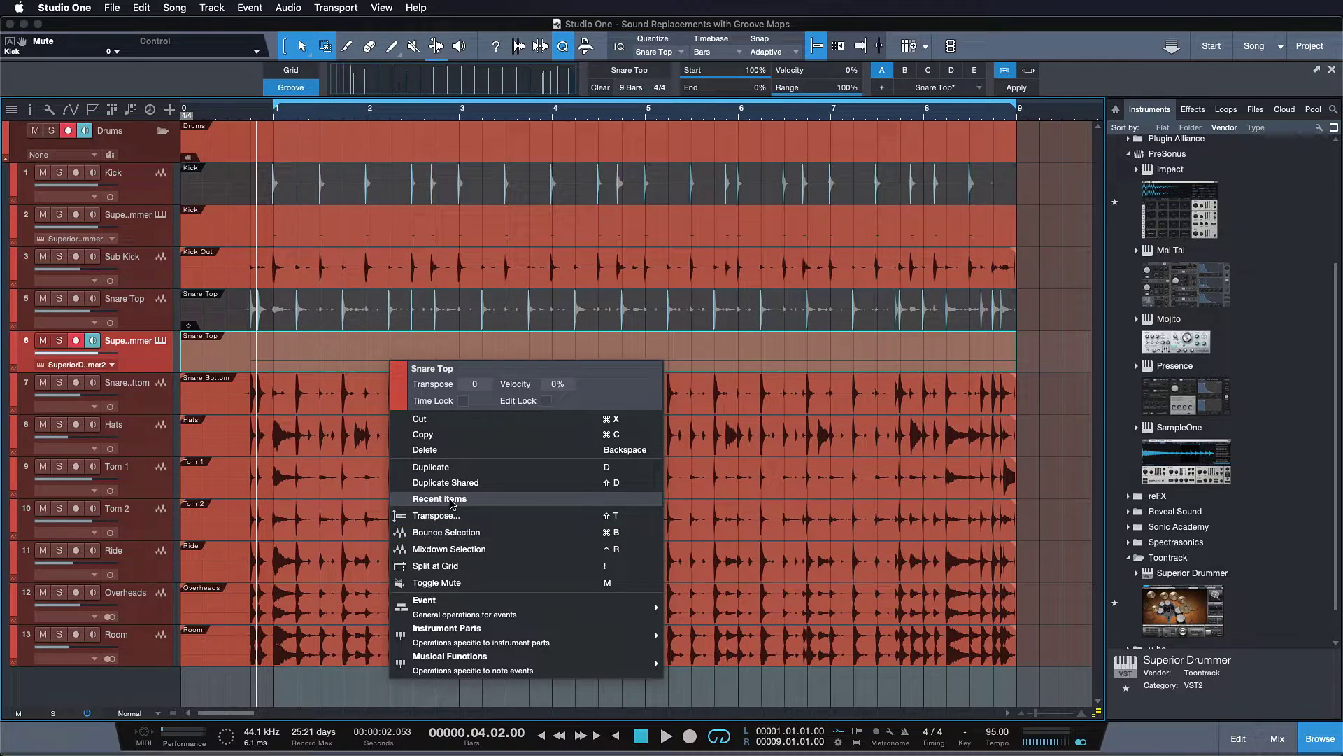
pyautogui.click(423, 434)
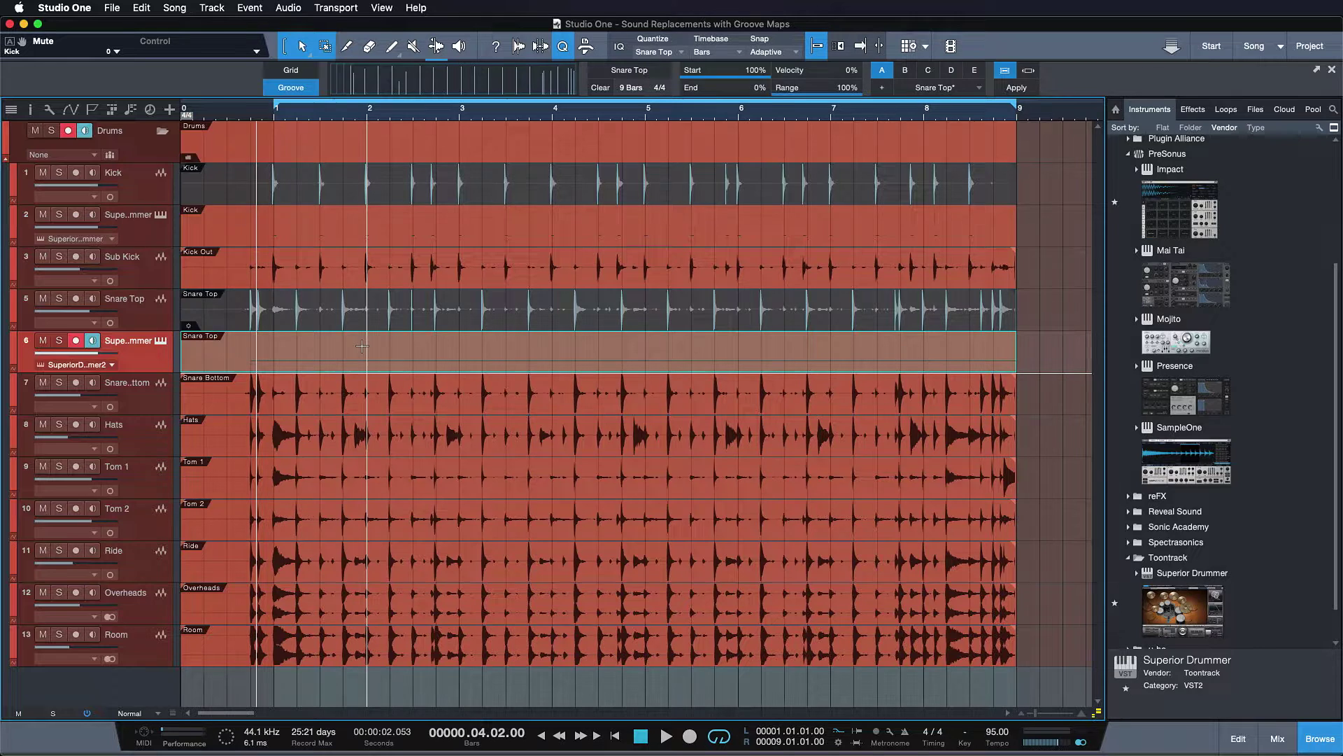
# Play the song from the start and compare the mix with both Superior Drummer tracks muted and unmuted
pyautogui.press('Home')
pyautogui.press('space')
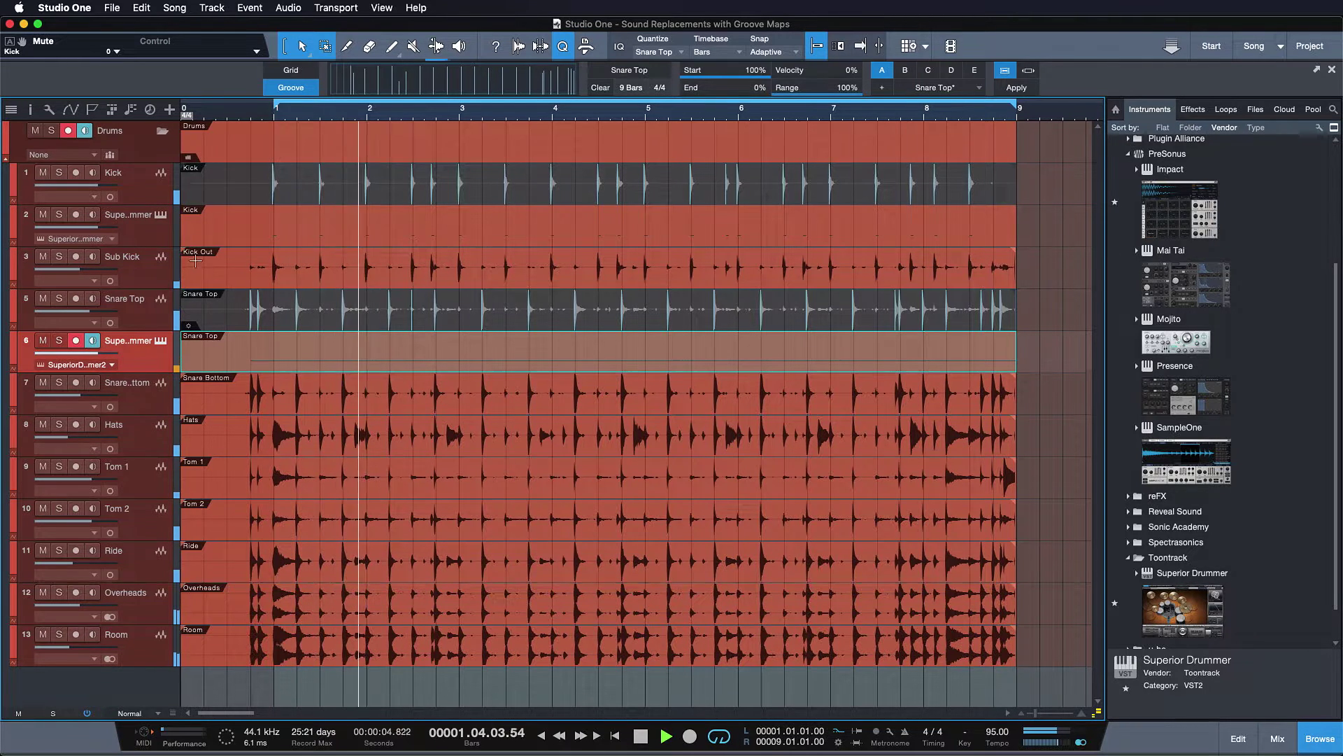
pyautogui.click(98, 228)
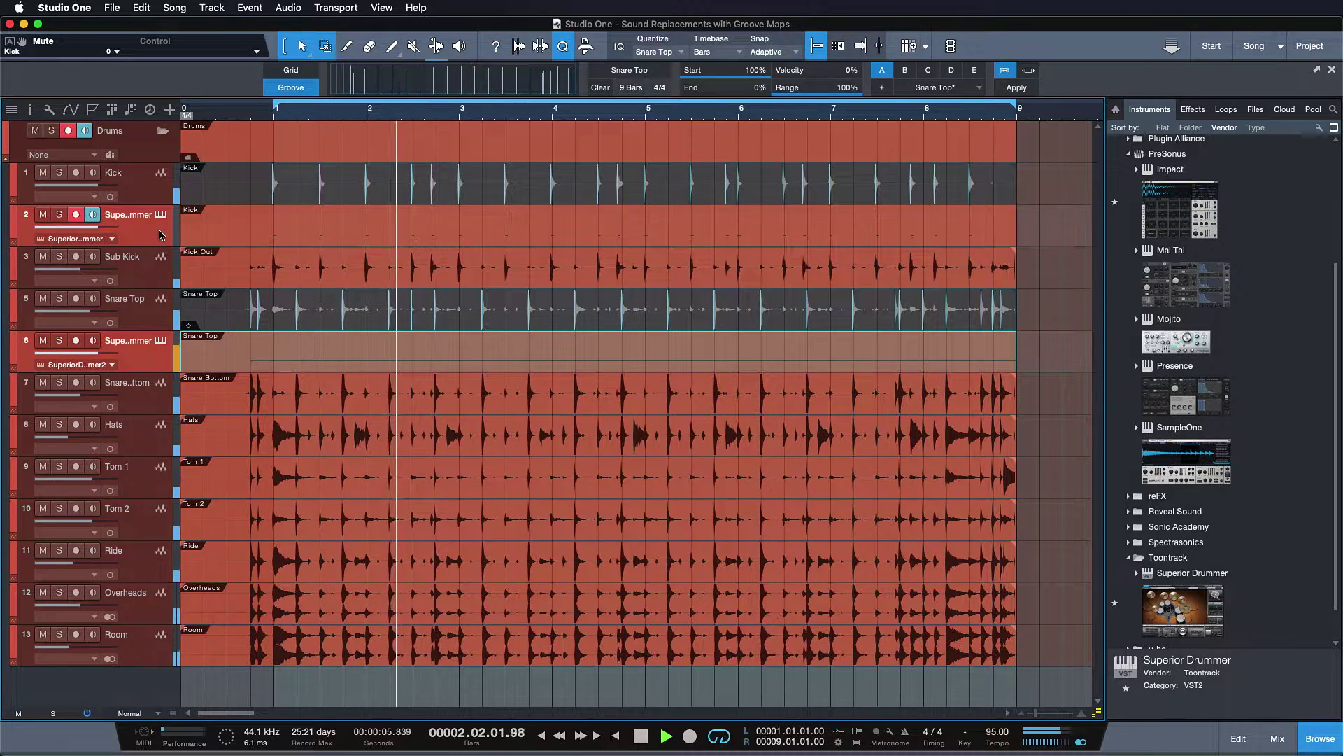
pyautogui.click(43, 215)
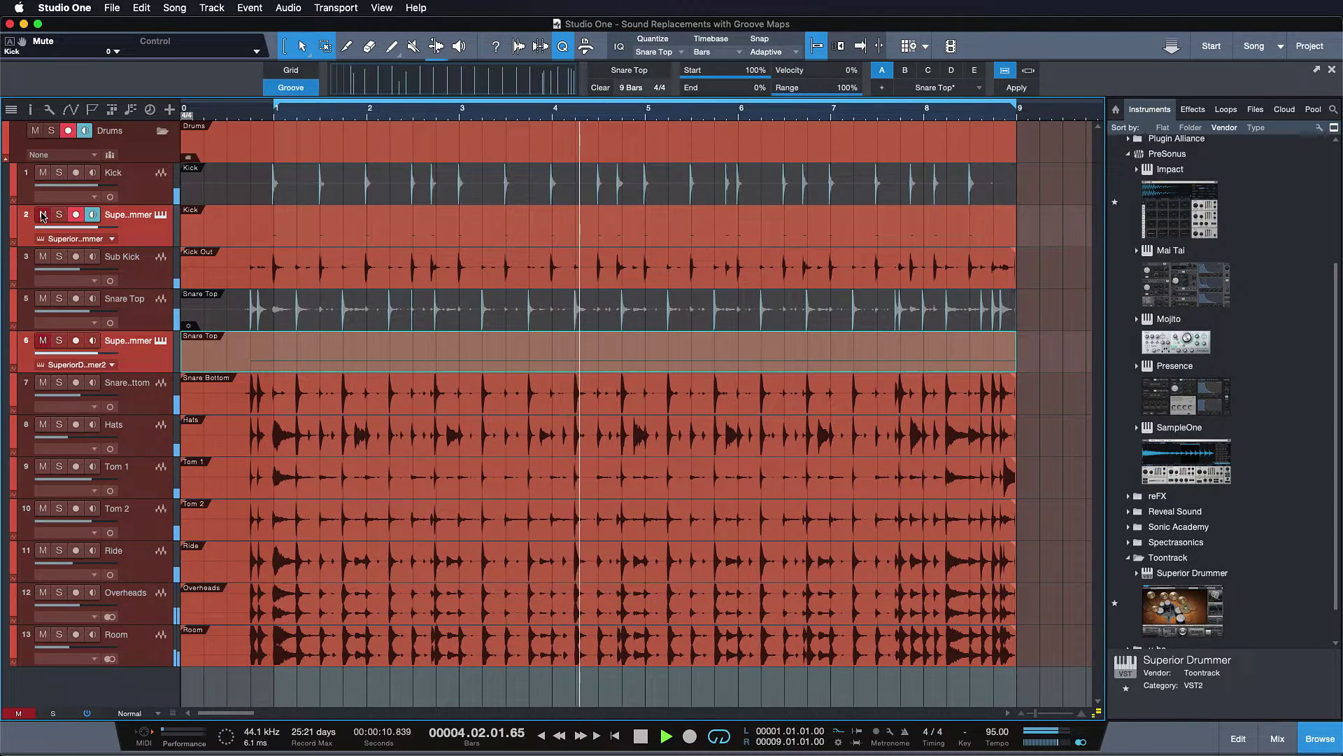
pyautogui.click(43, 215)
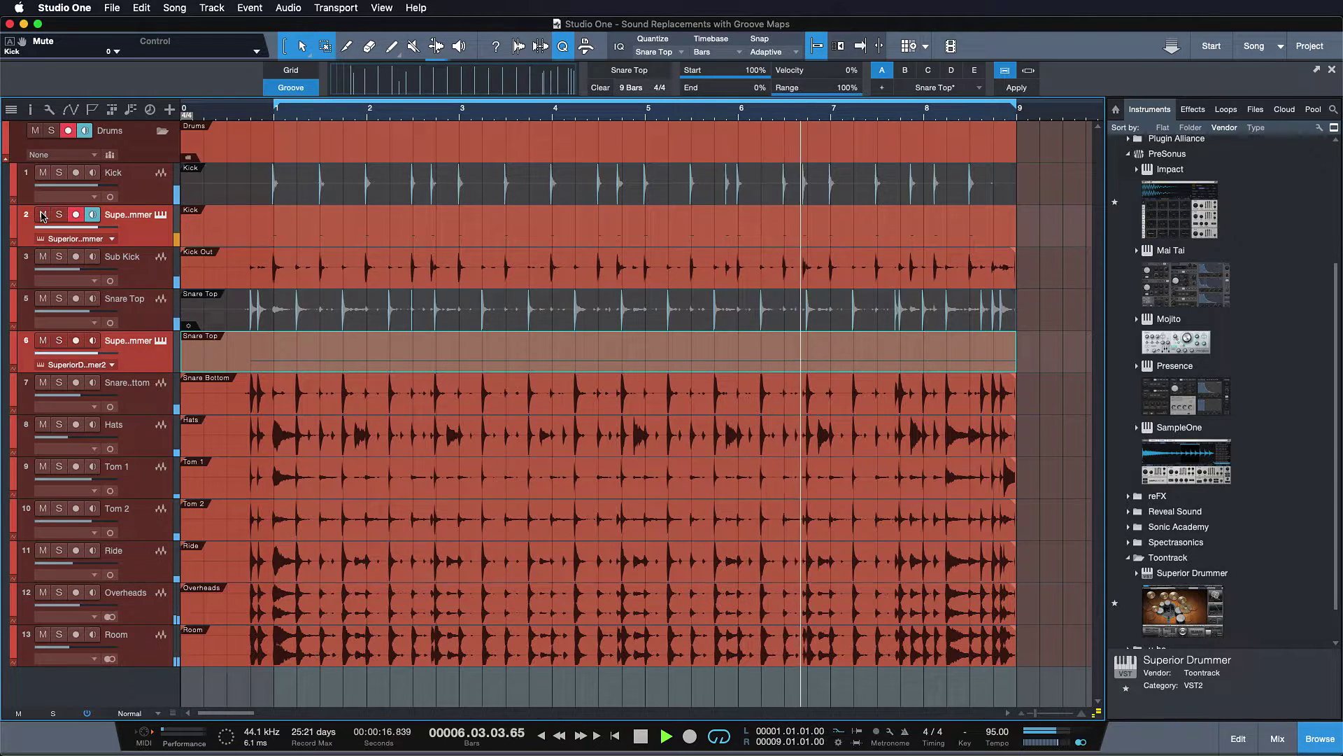
pyautogui.press('space')
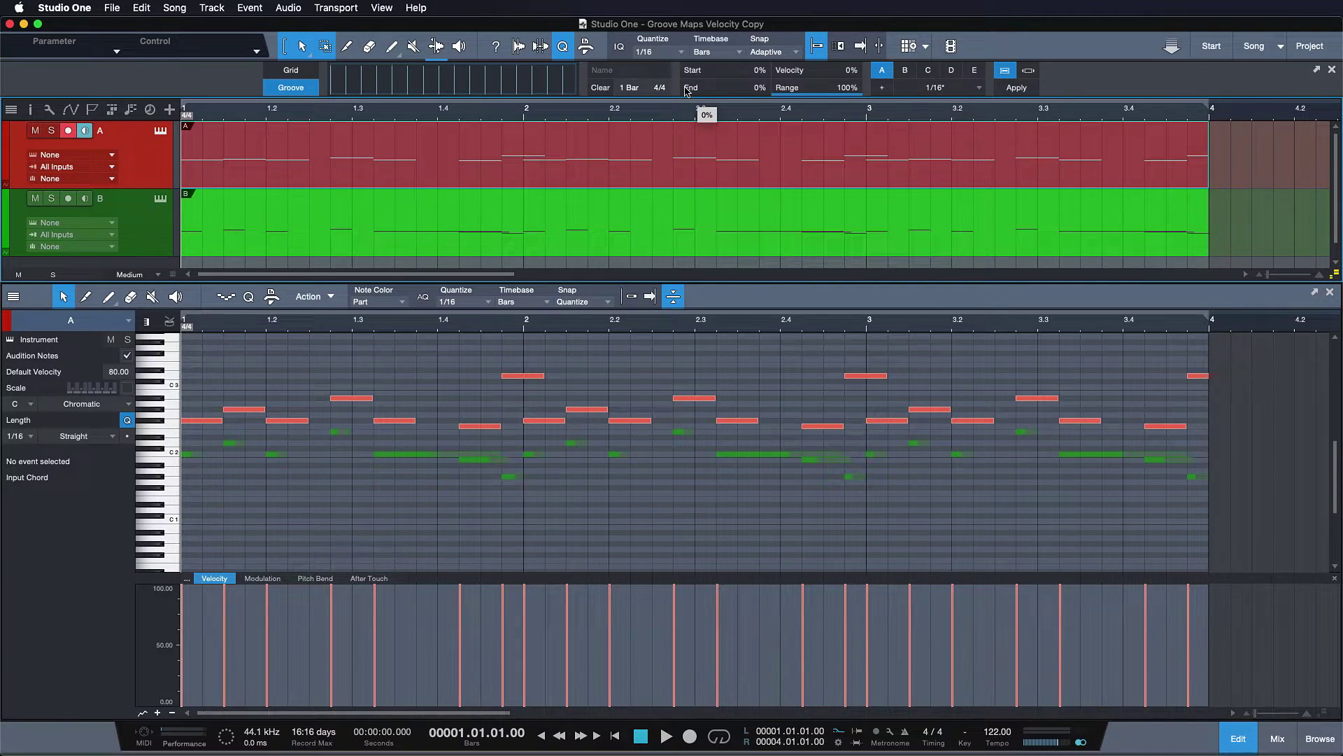
# In the Groove Maps Velocity Copy song, switch between parts A and B to compare their notes and velocities in the note editor
pyautogui.moveTo(793, 76)
pyautogui.press('Down')
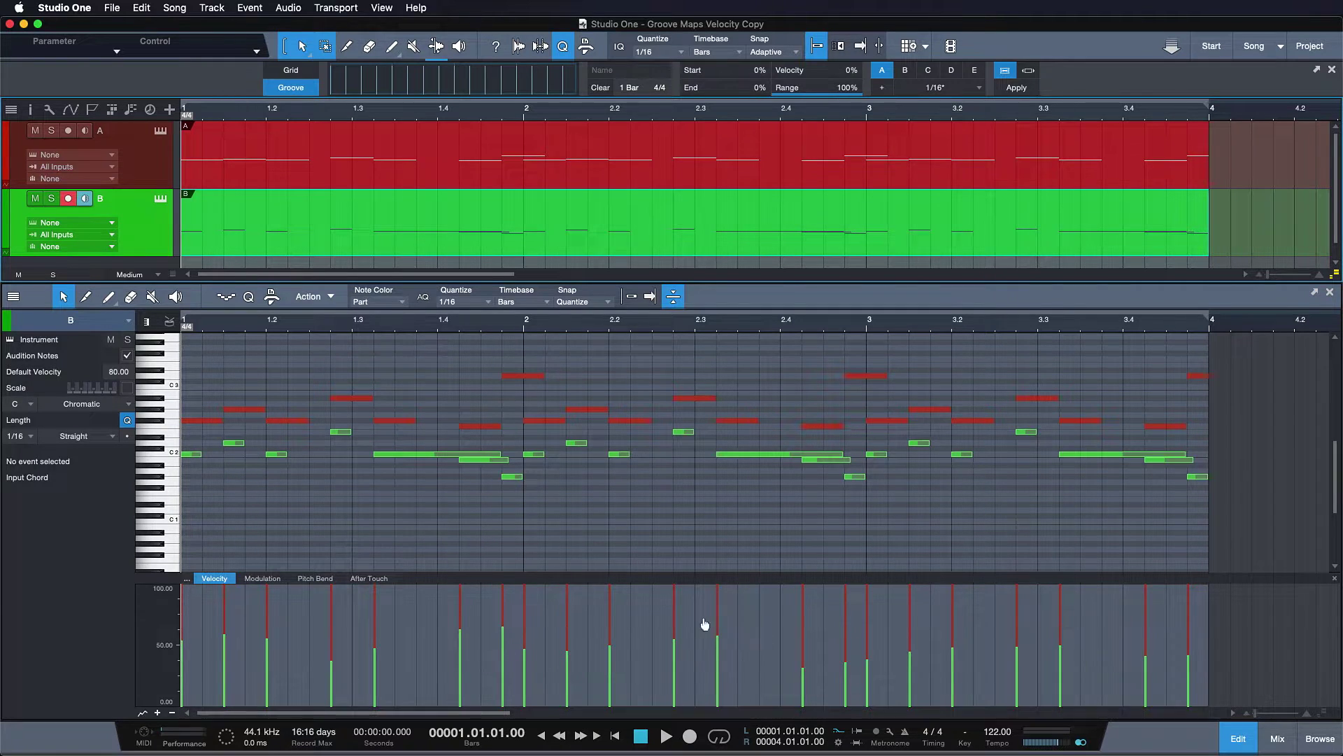
pyautogui.press('Up')
pyautogui.press('Down')
pyautogui.press('Up')
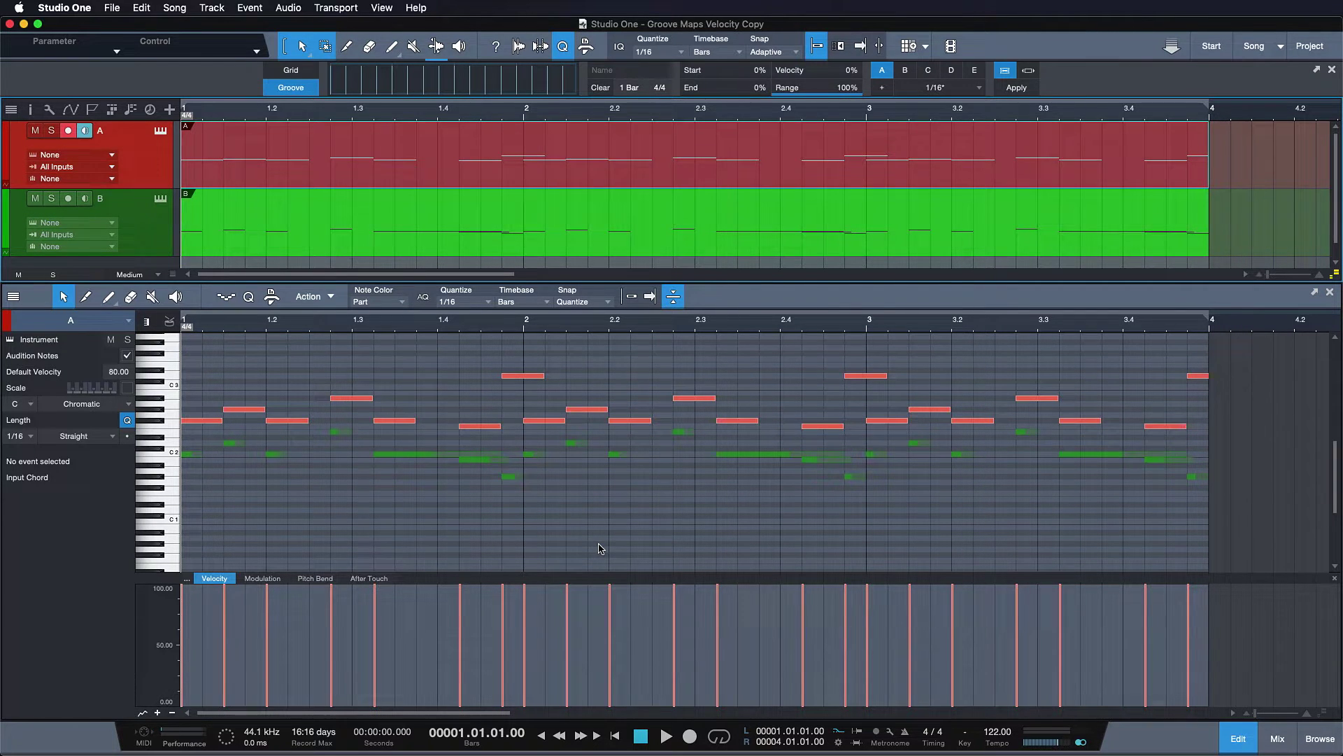
pyautogui.press('Down')
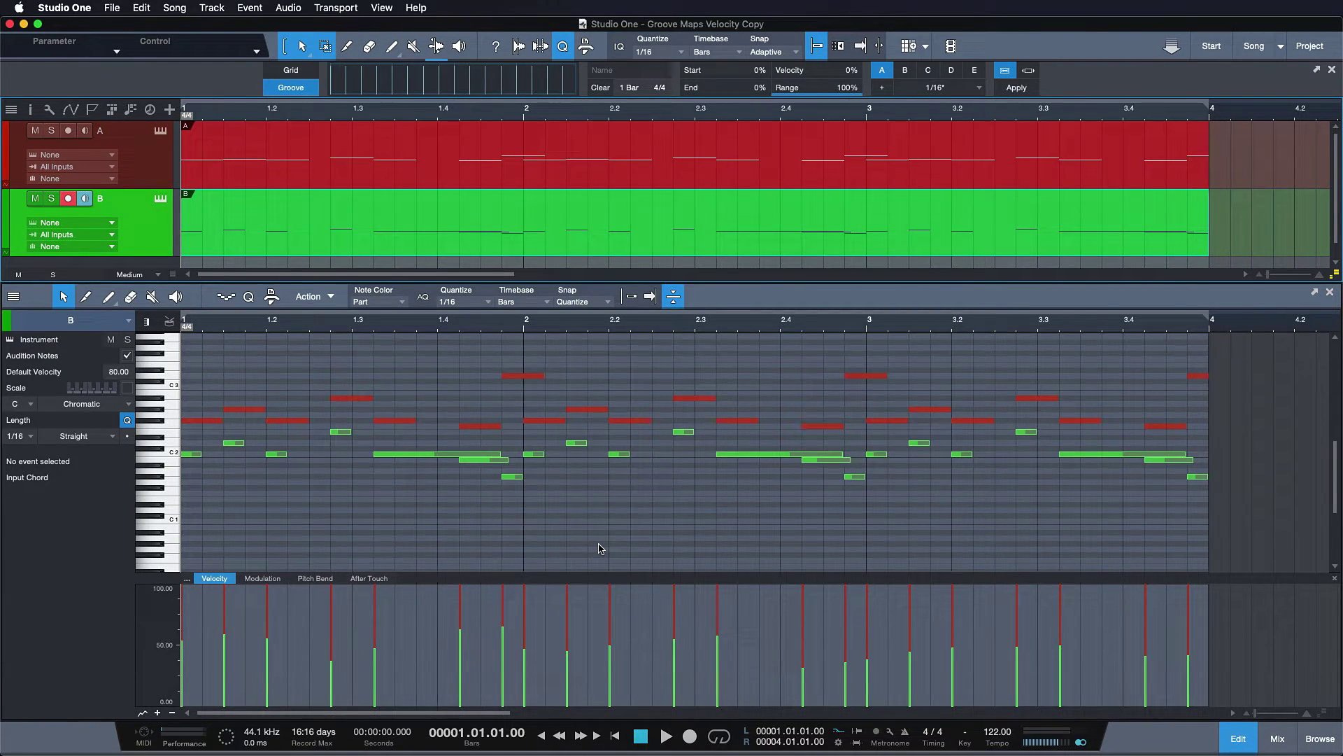
pyautogui.press('Up')
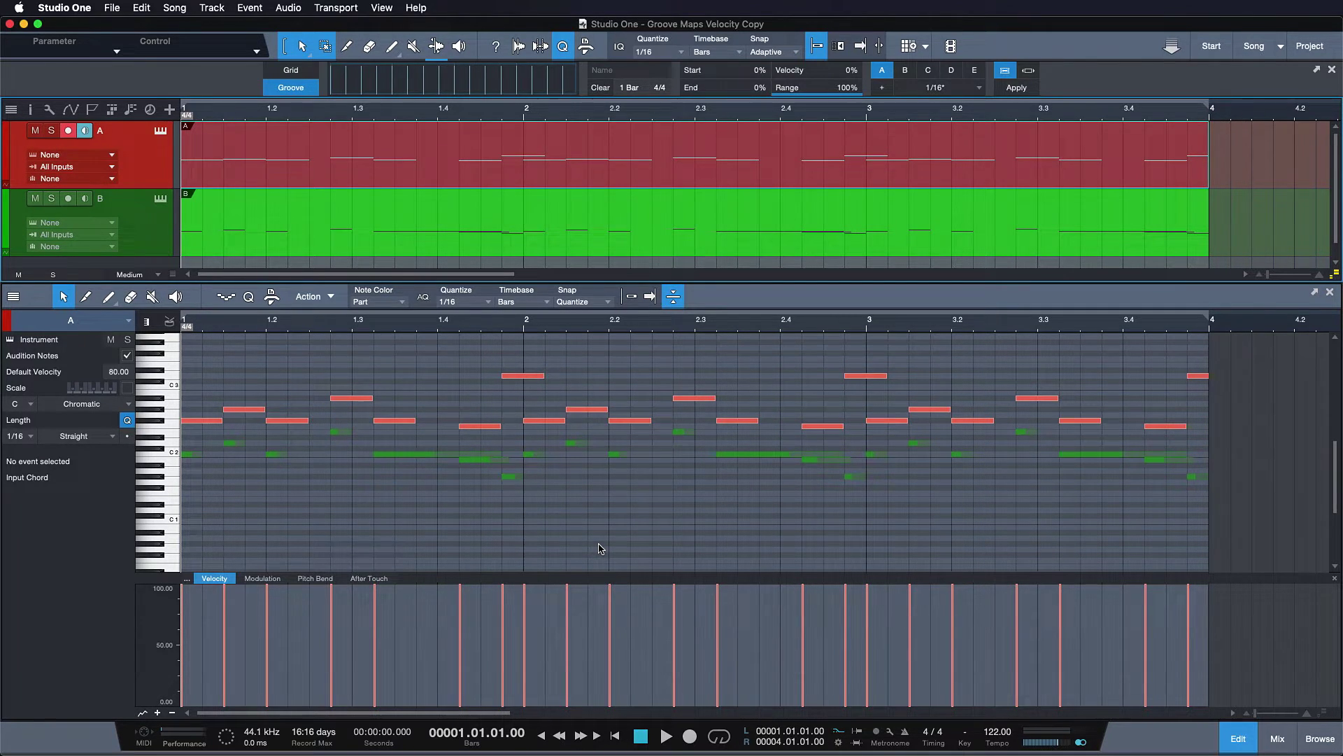
pyautogui.press('Down')
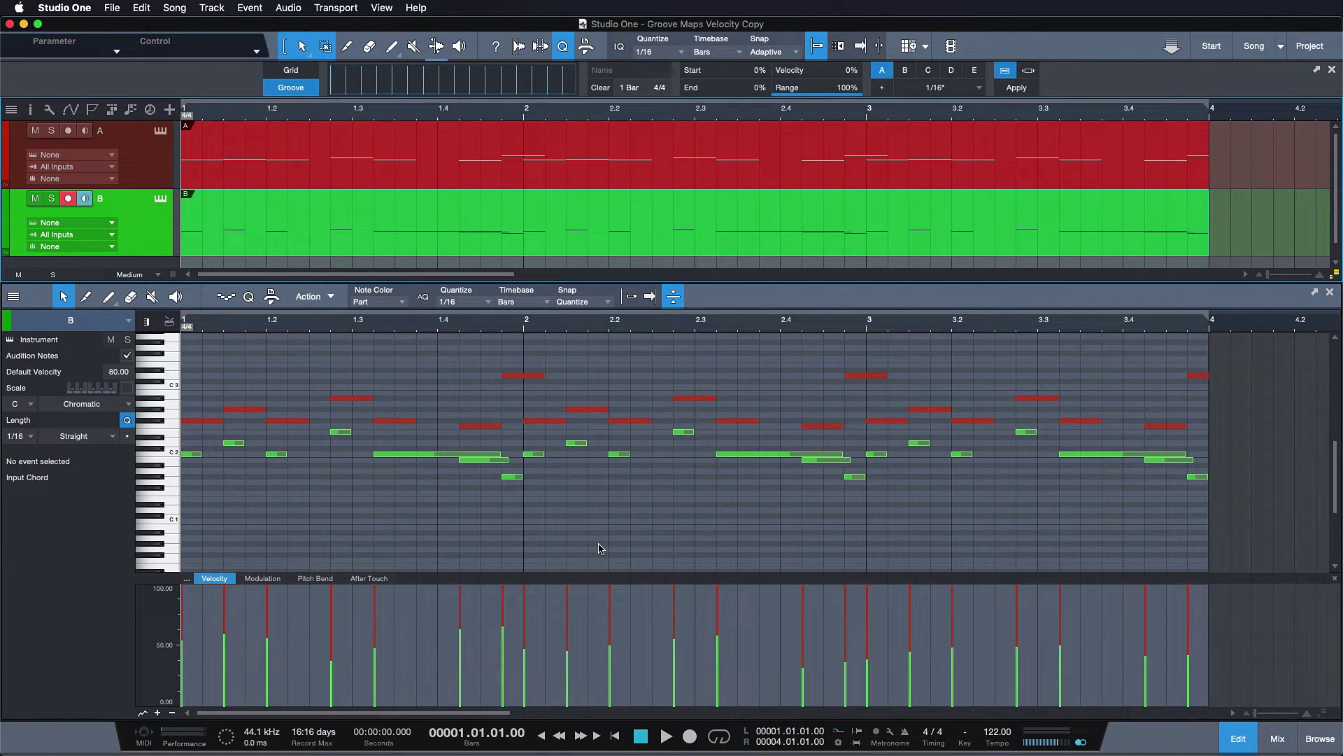
pyautogui.press('Up')
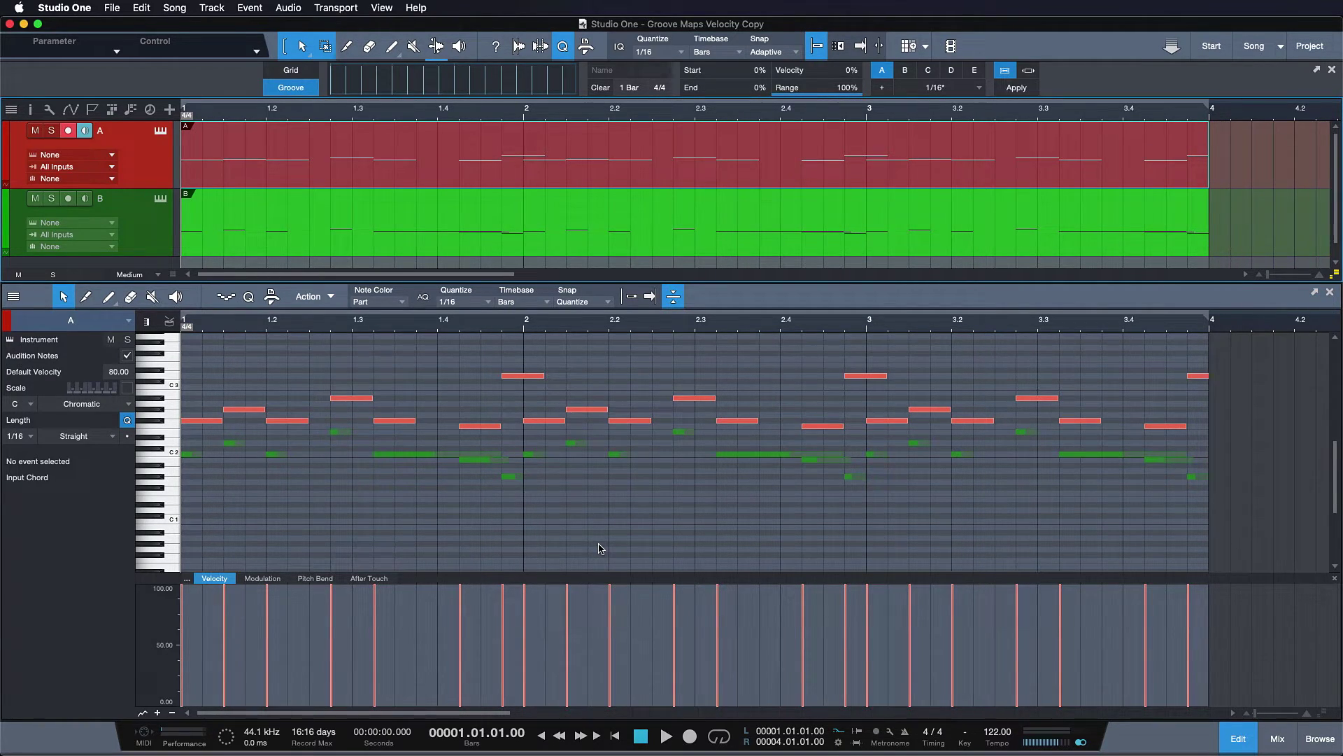
# Extract the groove of part B into the quantize groove map
pyautogui.click(432, 236)
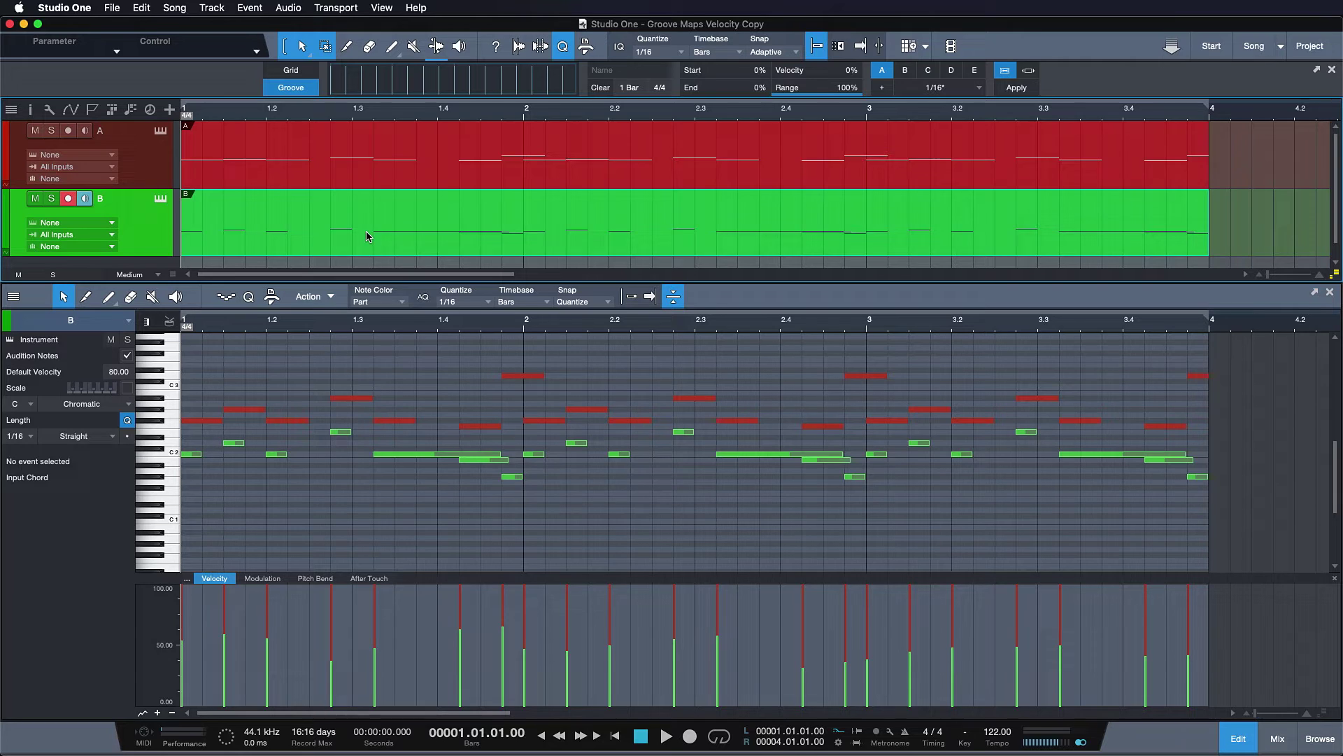
pyautogui.moveTo(366, 236); pyautogui.dragTo(396, 96)
# Quantize part A to the extracted B groove with Velocity at 100%, and compare its velocities with part B's
pyautogui.click(410, 174)
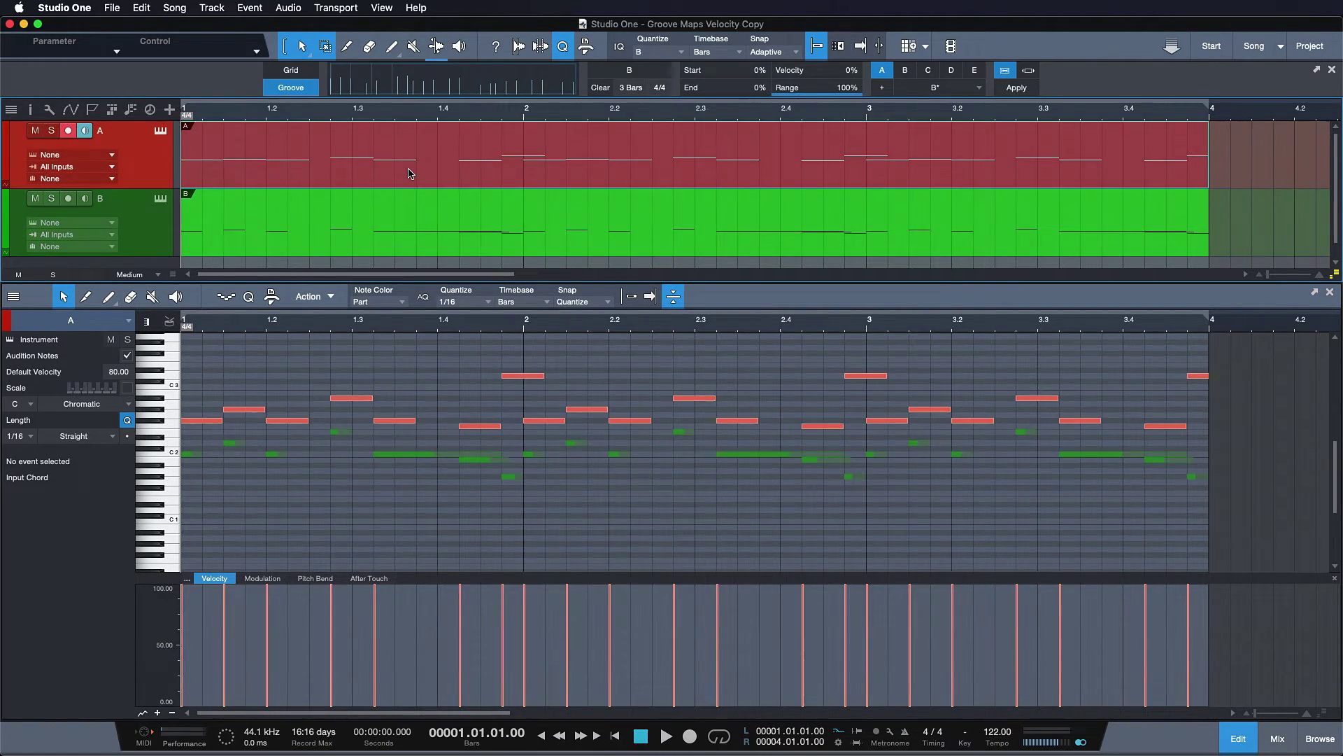
pyautogui.moveTo(713, 77)
pyautogui.moveTo(795, 75); pyautogui.dragTo(908, 87)
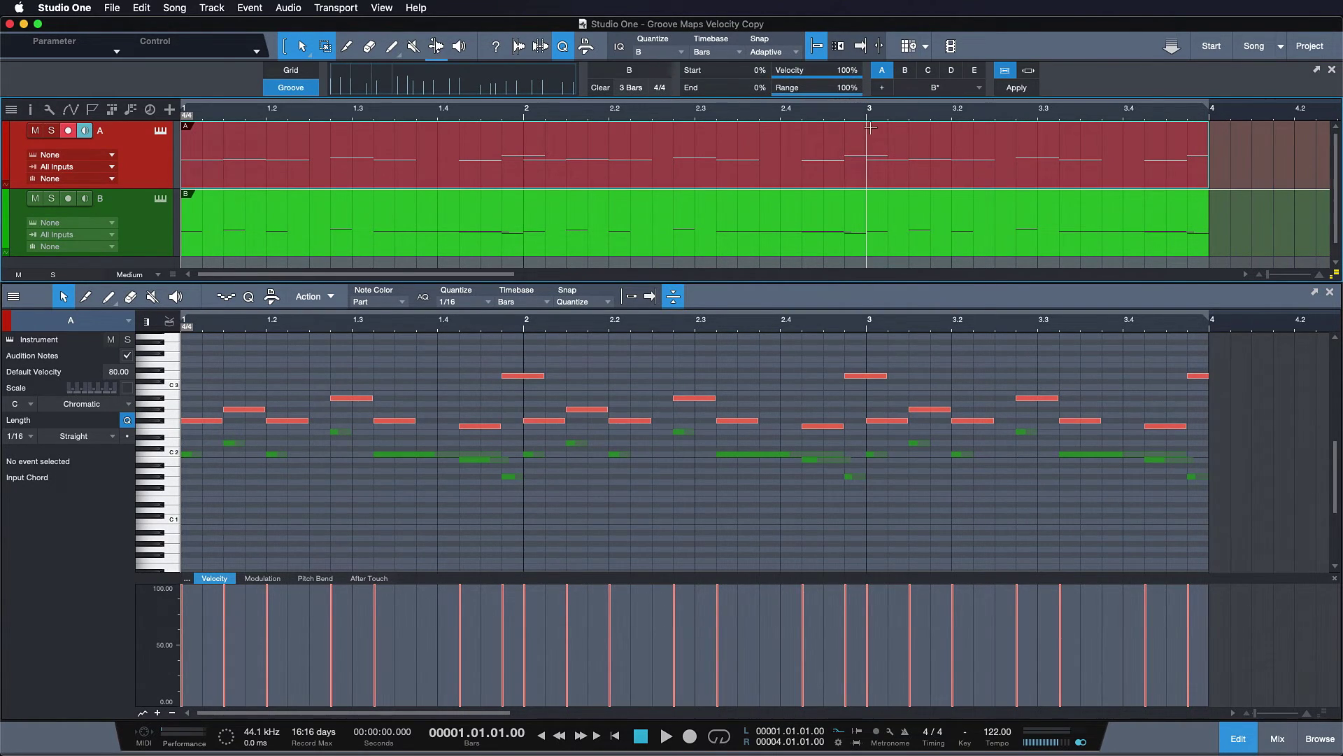
pyautogui.click(1021, 91)
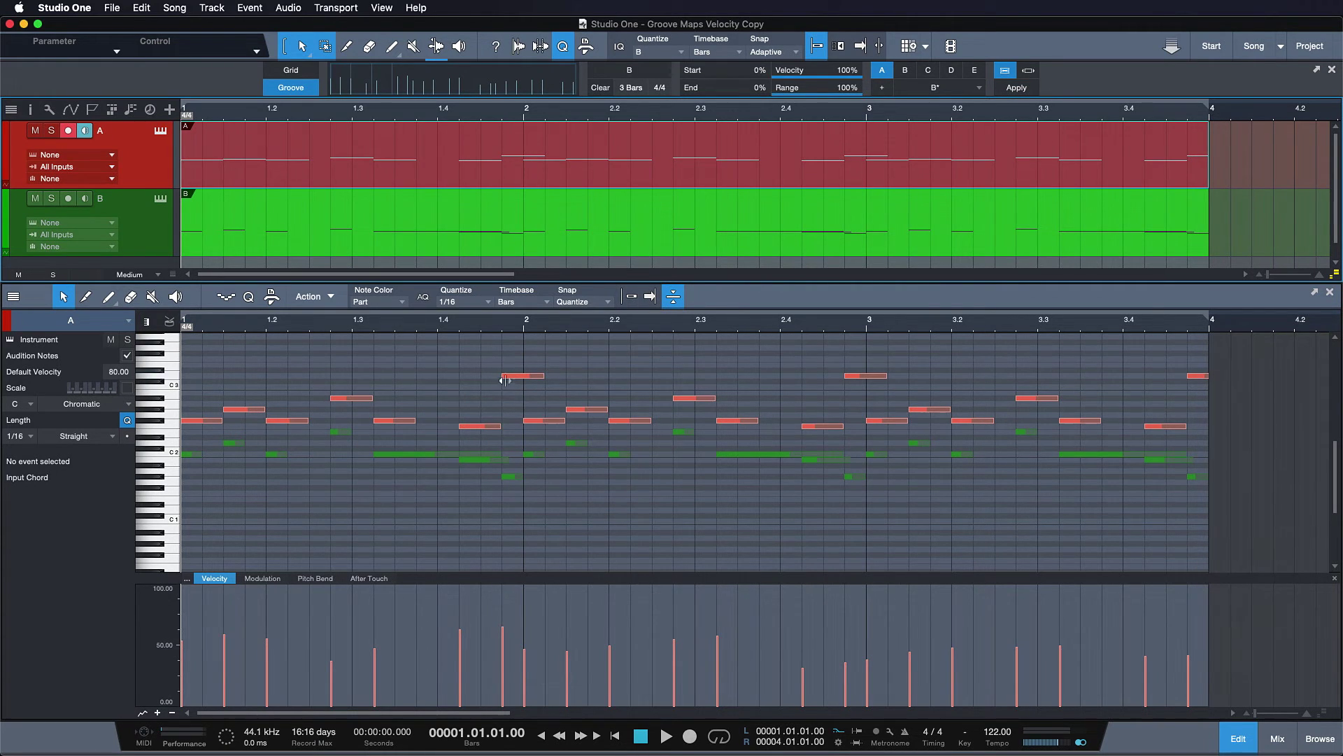
pyautogui.click(535, 250)
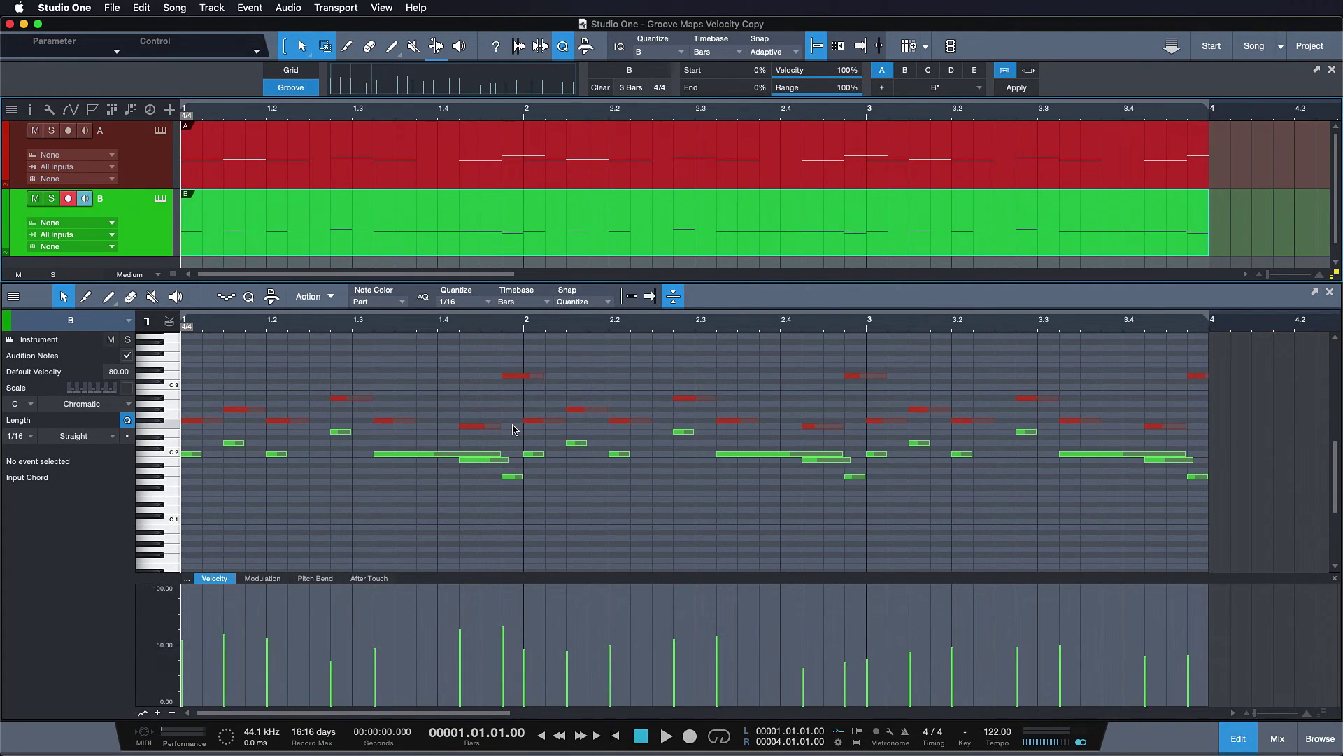
pyautogui.click(463, 183)
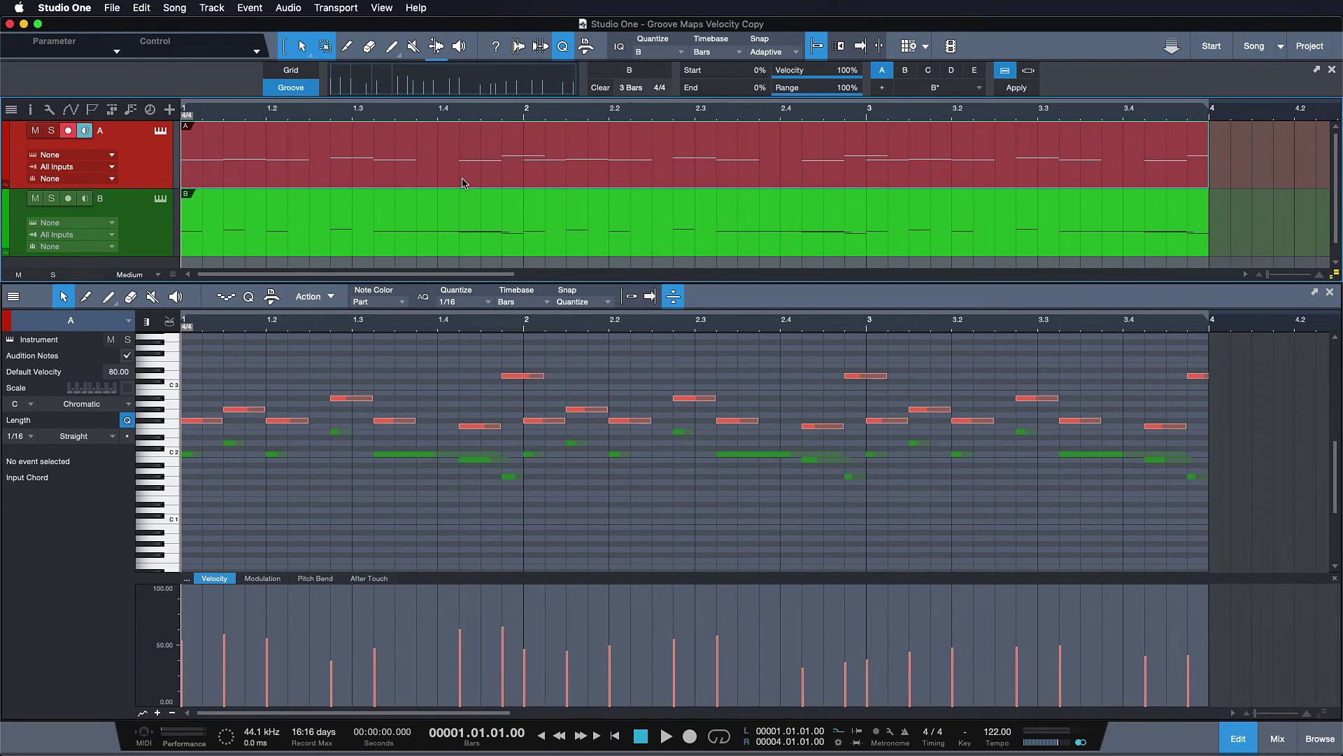